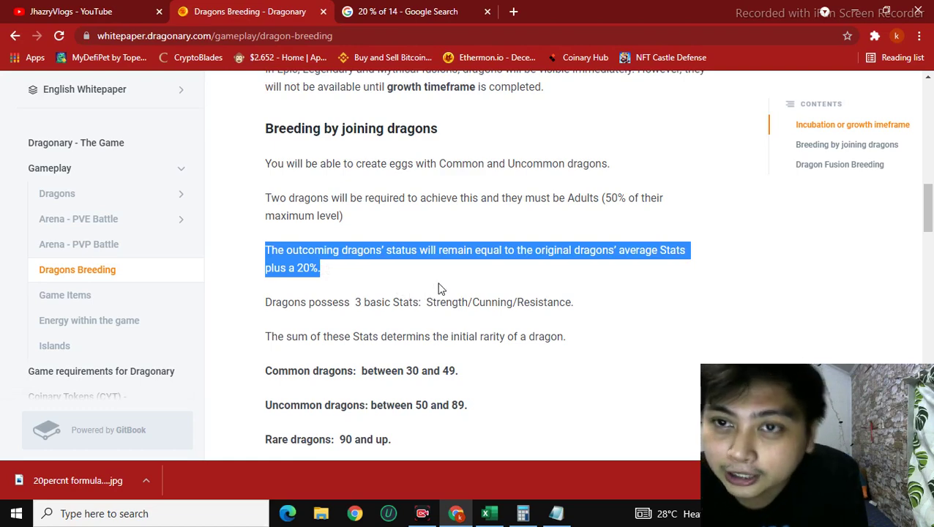
# Step: Switch to the dragon generation workbook in Excel and examine the first breeding pair, 1com and 2com, and its 4com offspring
pyautogui.click(490, 512)
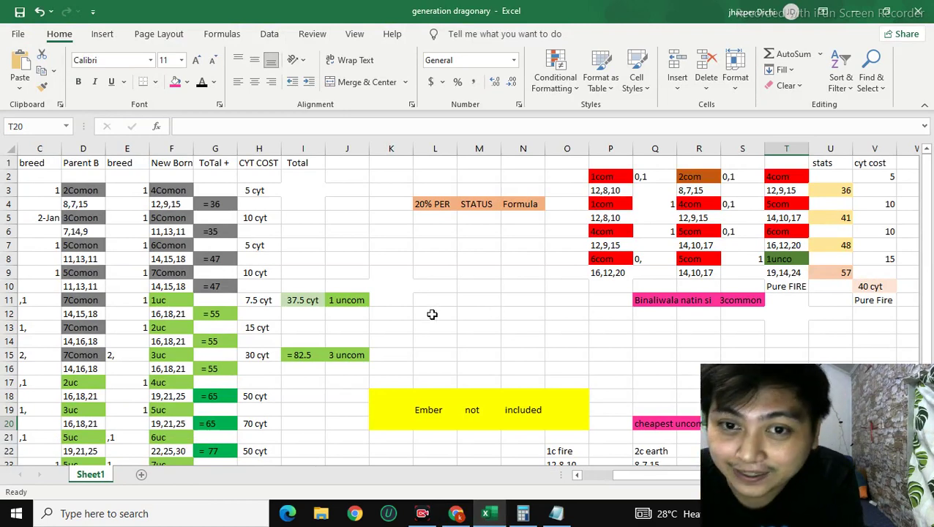
pyautogui.scroll(-1, 482, 293)
pyautogui.scroll(1, 489, 287)
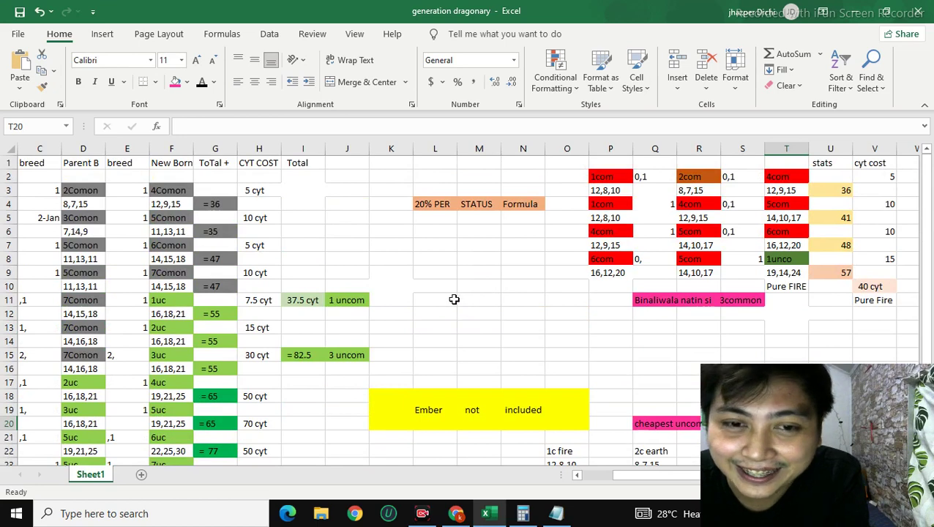
pyautogui.moveTo(635, 477)
pyautogui.mouseDown()
pyautogui.moveTo(613, 474)
pyautogui.moveTo(645, 480)
pyautogui.moveTo(600, 476)
pyautogui.moveTo(632, 480)
pyautogui.mouseUp()
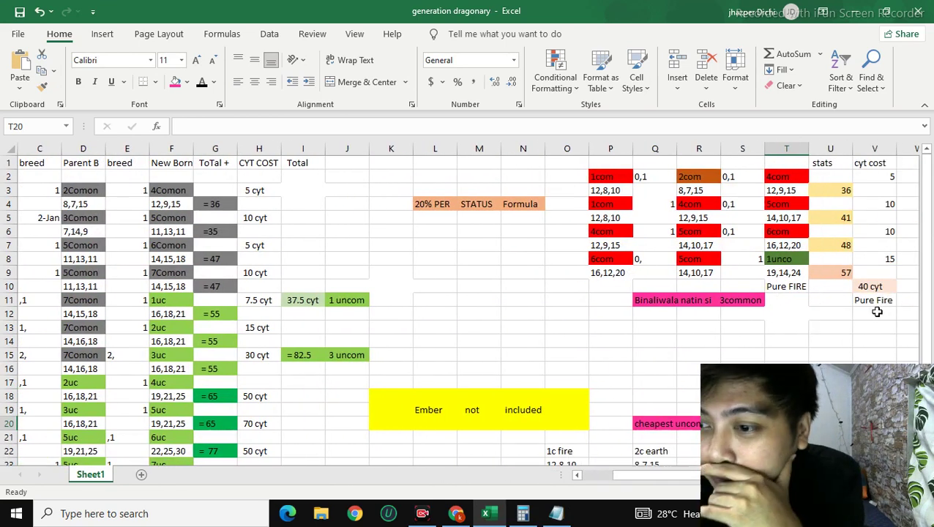
pyautogui.click(619, 177)
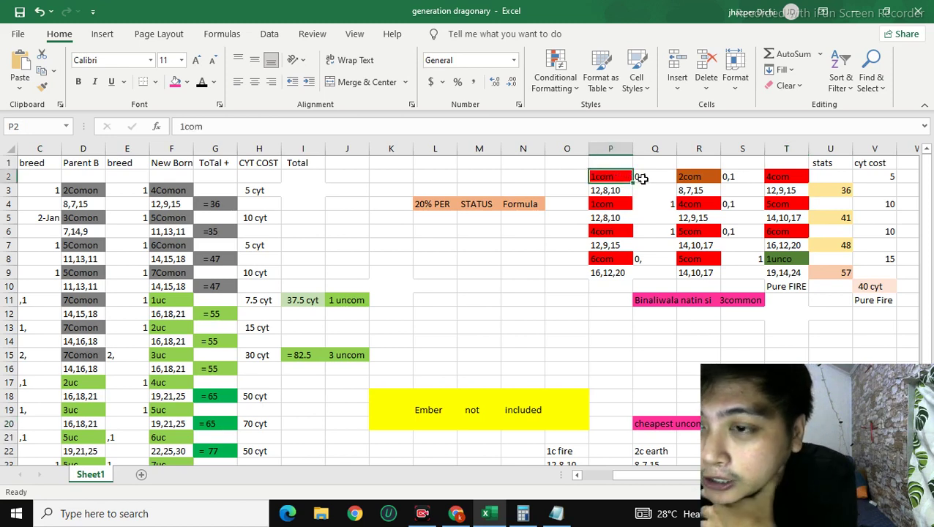
pyautogui.click(709, 177)
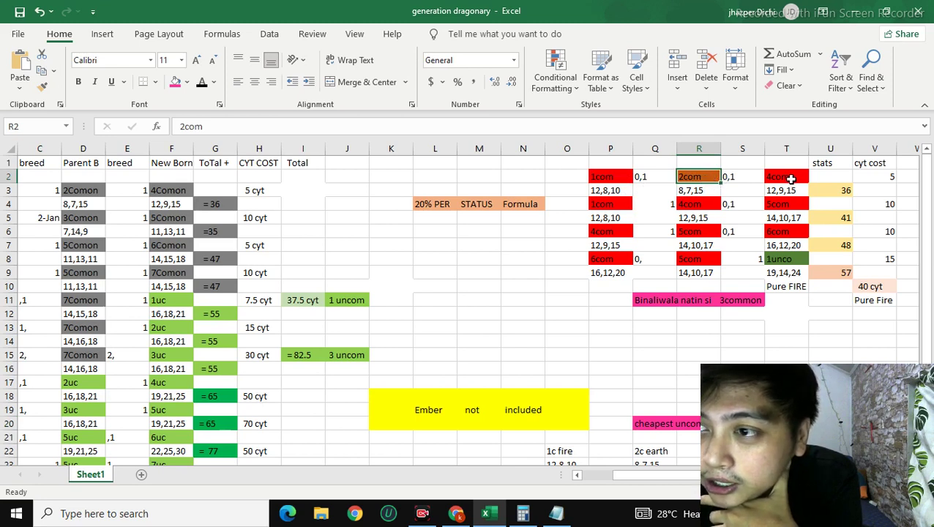
pyautogui.click(790, 178)
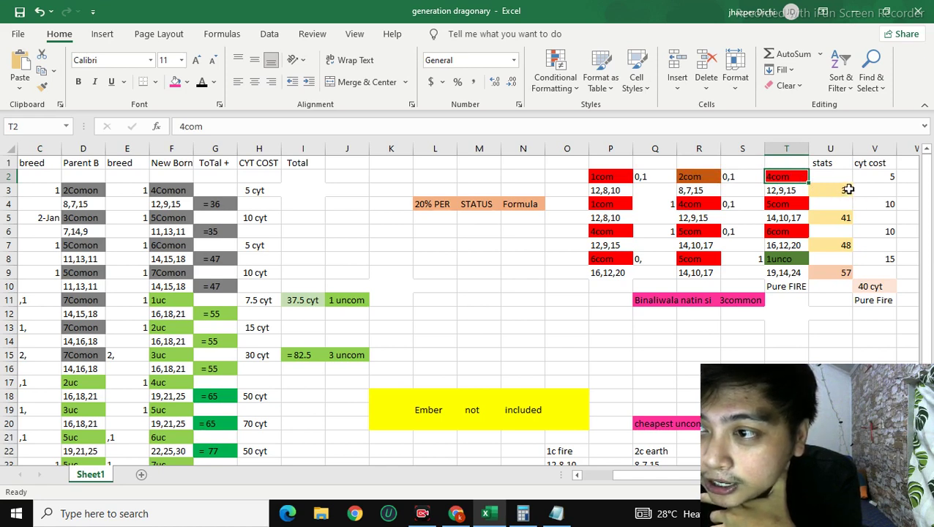
# Step: Examine the second breeding pair, 1com and 4com, comparing the parents' stats with the 5com offspring's stats and total
pyautogui.click(620, 207)
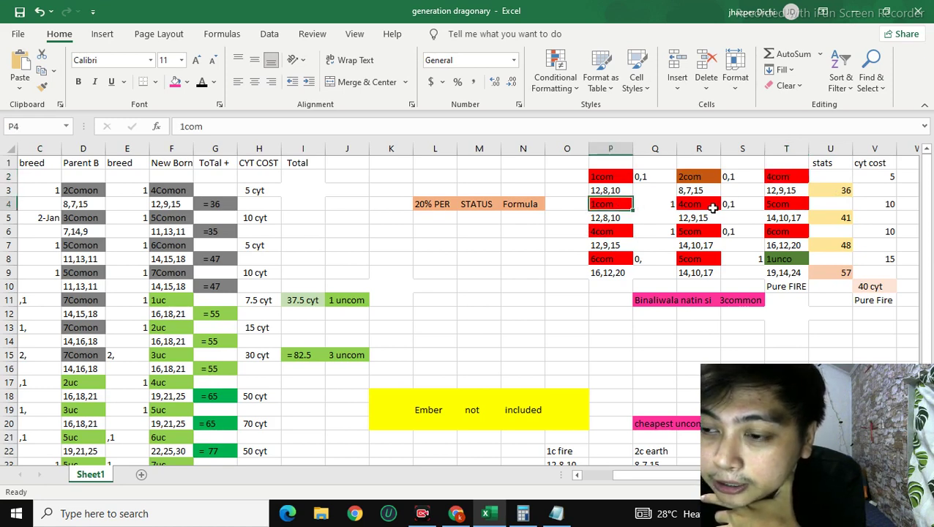
pyautogui.click(707, 210)
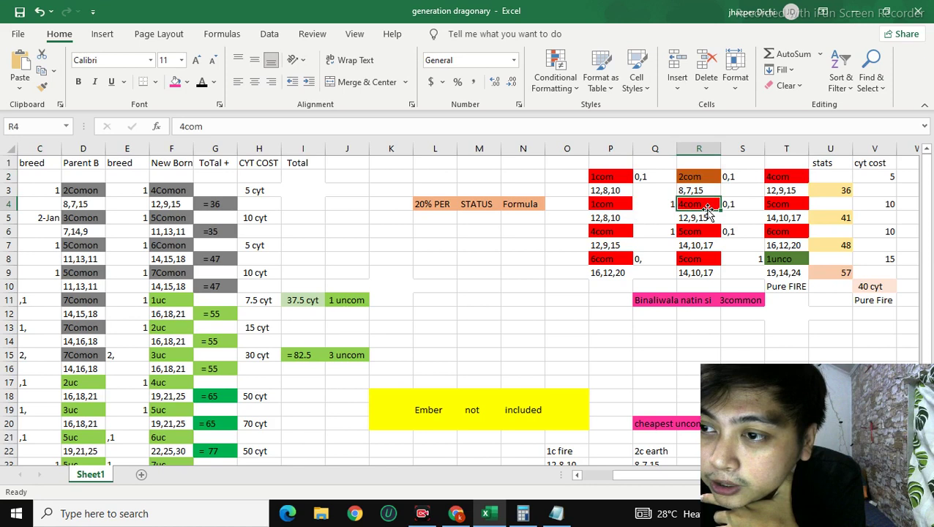
pyautogui.click(782, 220)
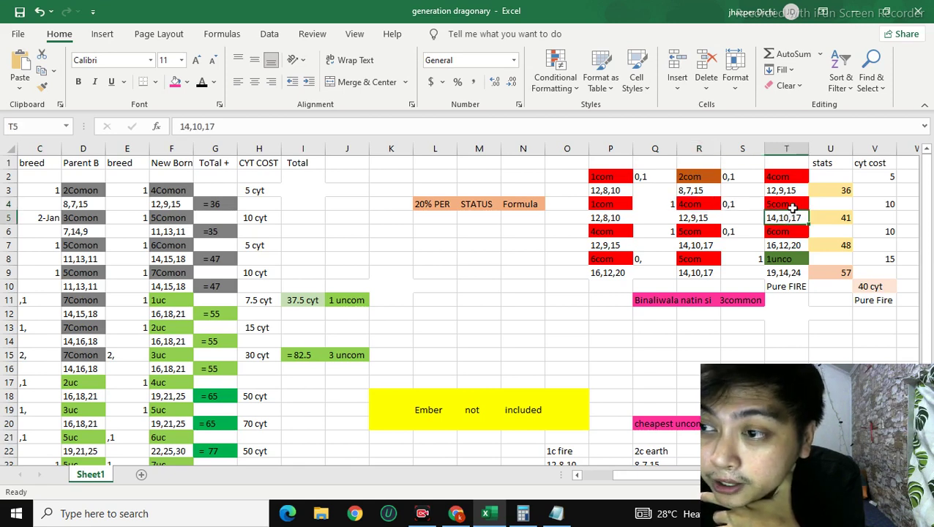
pyautogui.click(792, 208)
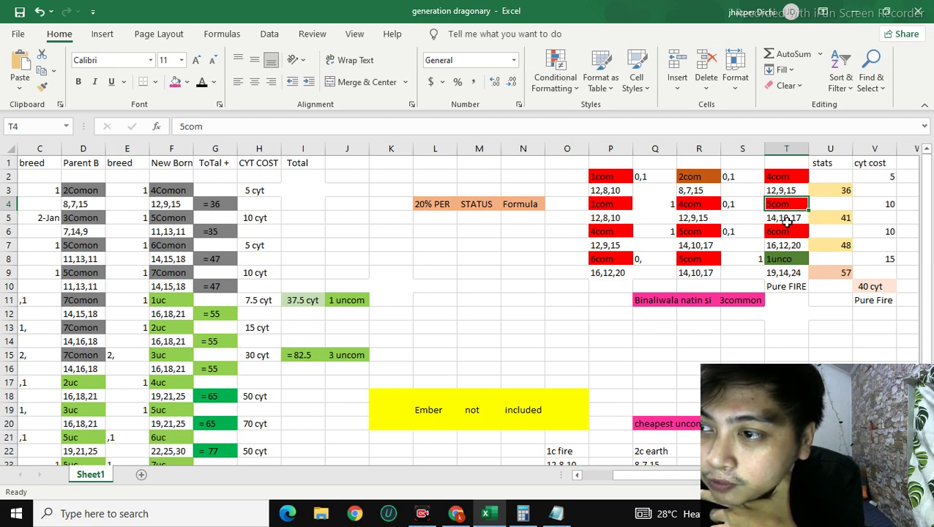
pyautogui.click(788, 221)
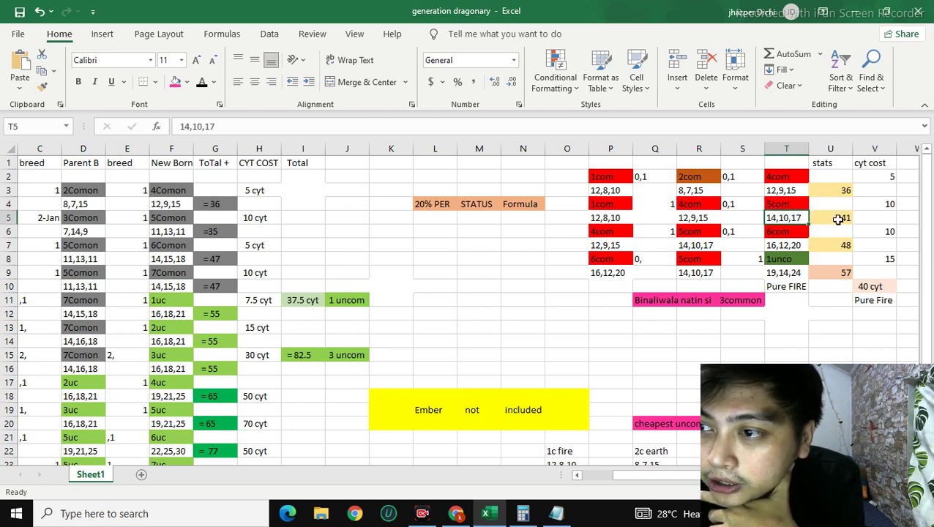
pyautogui.click(838, 219)
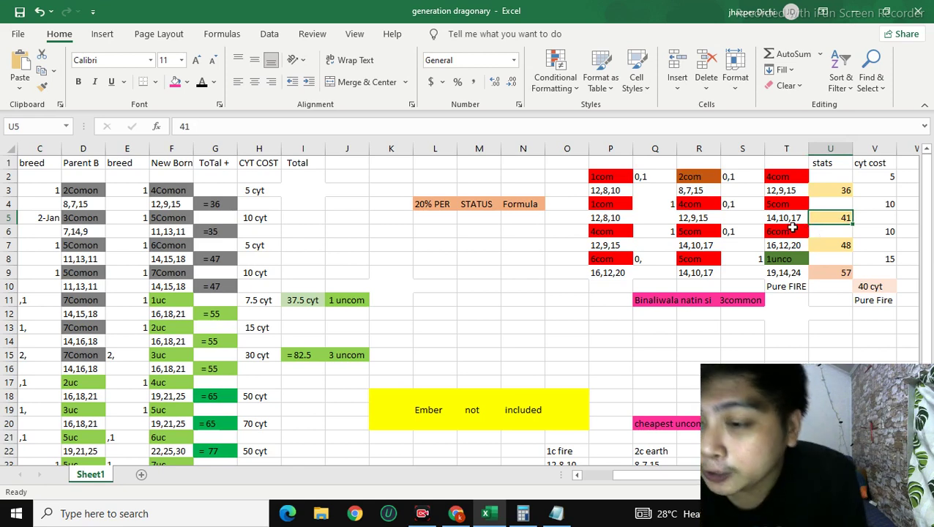
pyautogui.click(787, 221)
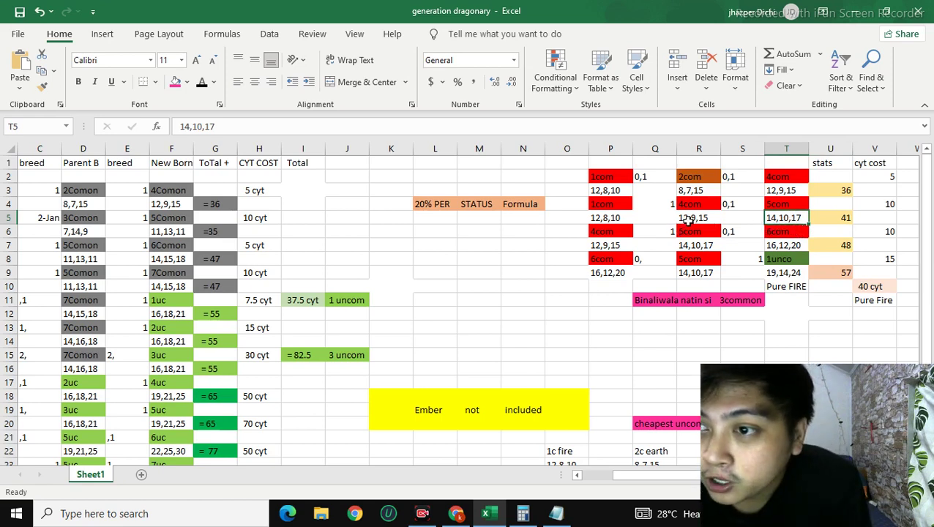
pyautogui.click(613, 216)
pyautogui.click(646, 219)
pyautogui.click(616, 219)
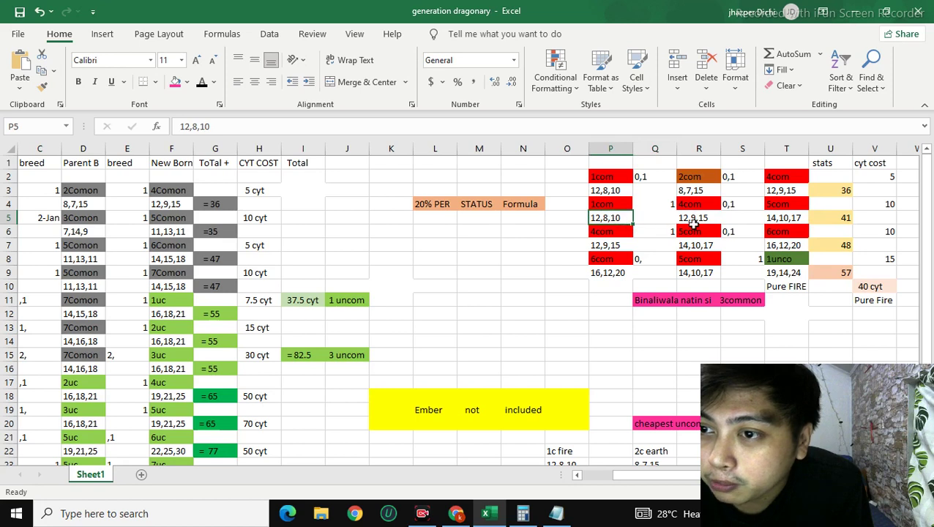
pyautogui.click(695, 221)
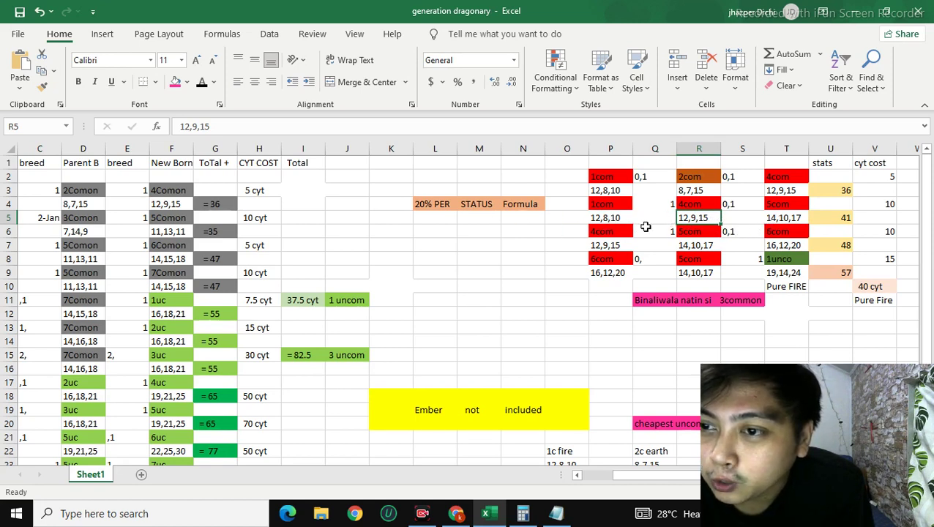
# Step: Switch to the Google search page in Chrome and calculate 20 % of 12
pyautogui.click(488, 514)
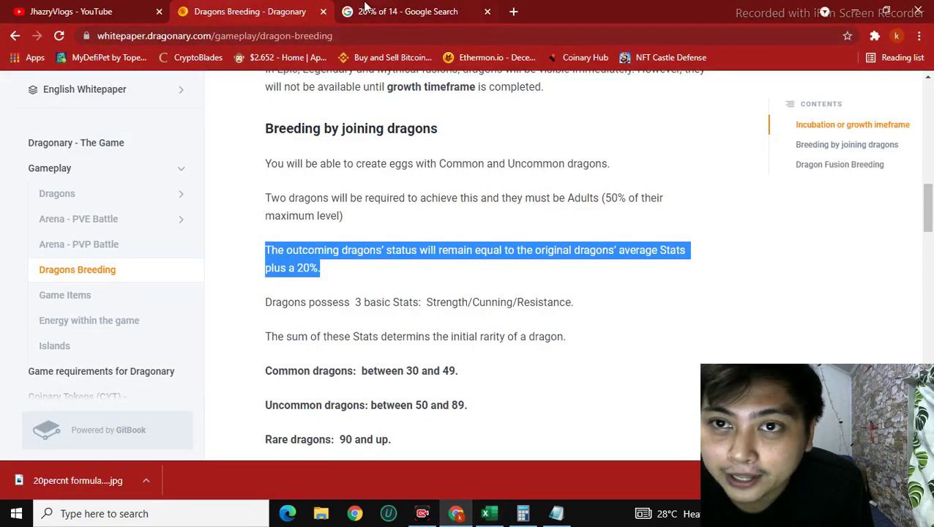
pyautogui.click(395, 11)
pyautogui.doubleClick(288, 101)
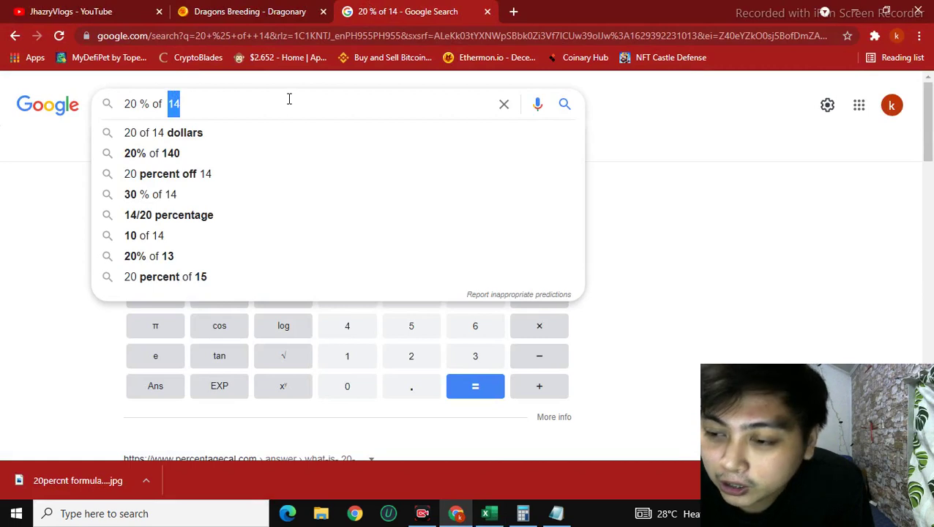
pyautogui.write('12')
pyautogui.press('Return')
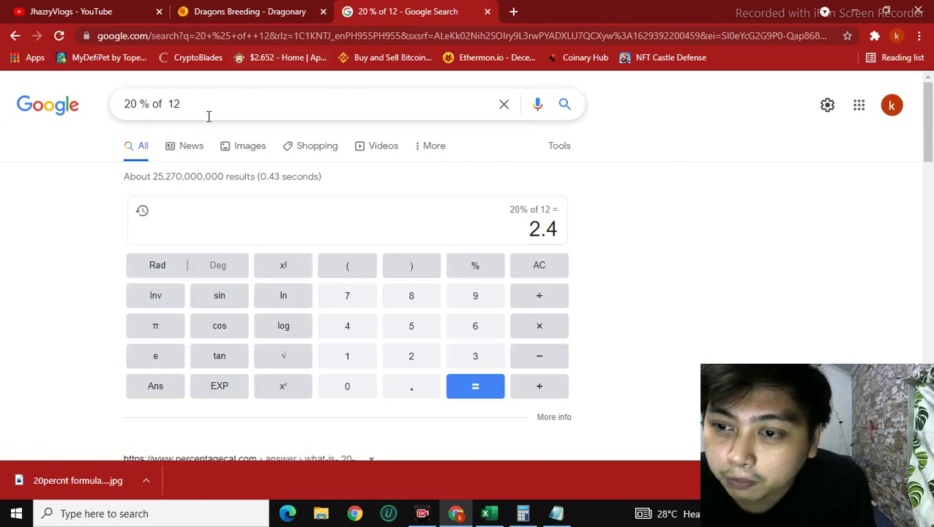
pyautogui.press('Return')
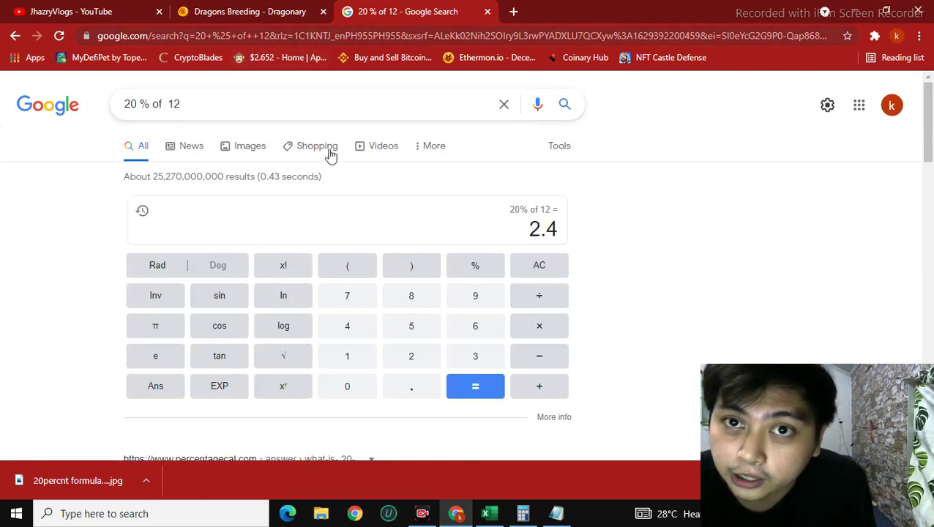
# Step: Check the 5com and 4com stats in row 5 of the workbook and calculate 20 % of 9 in Google
pyautogui.click(488, 513)
pyautogui.click(776, 218)
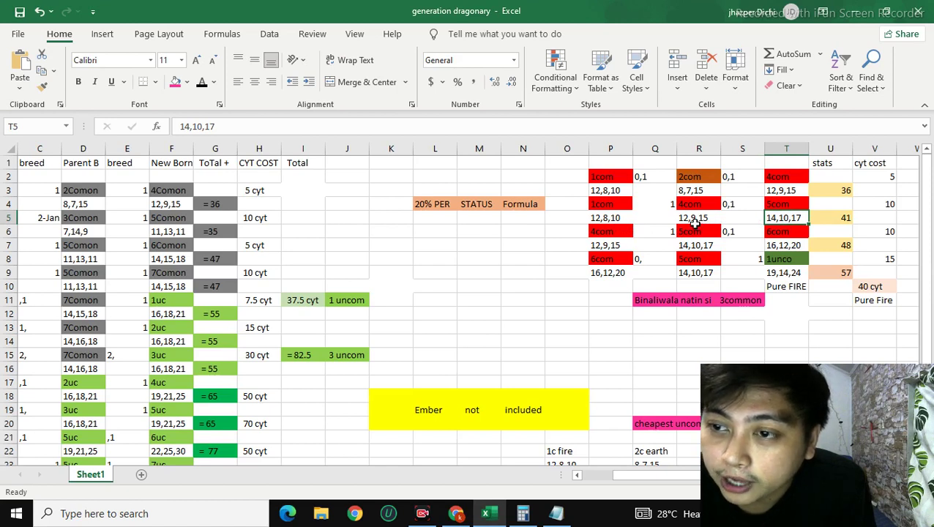
pyautogui.click(697, 221)
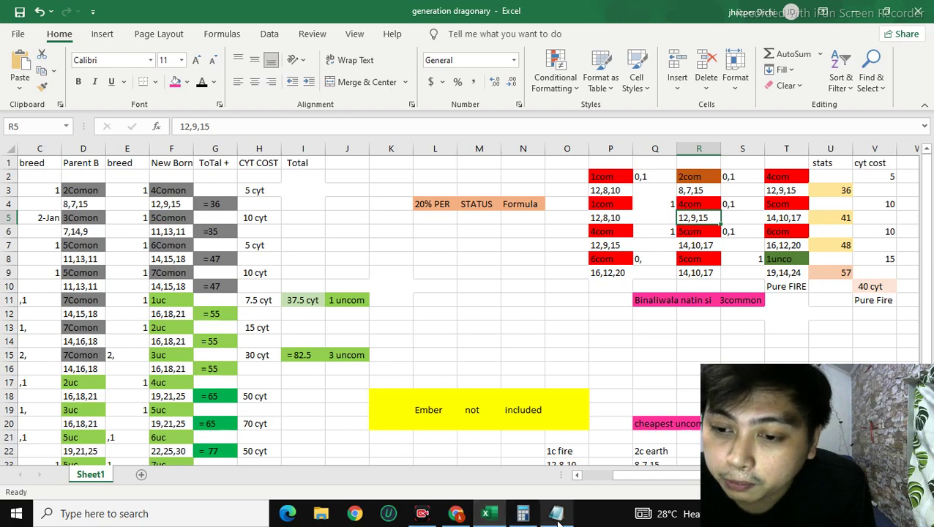
pyautogui.click(453, 513)
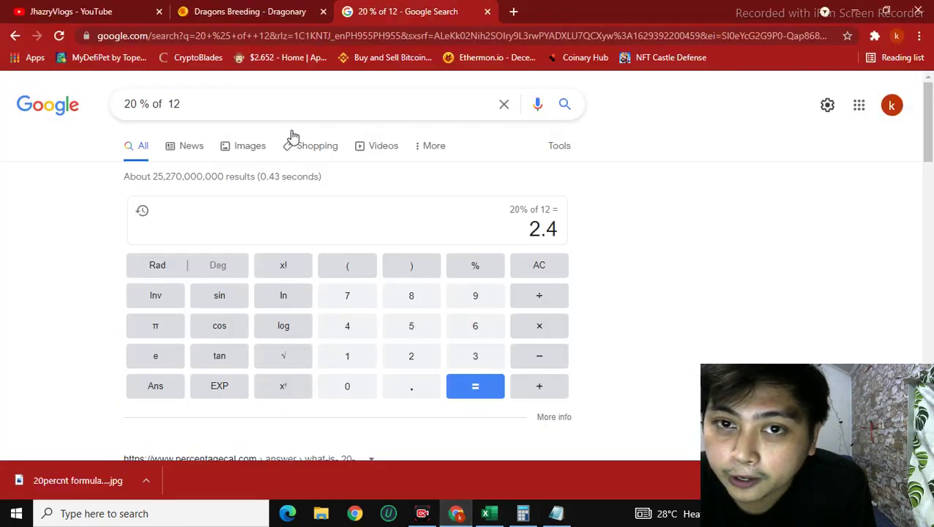
pyautogui.doubleClick(289, 108)
pyautogui.write('9')
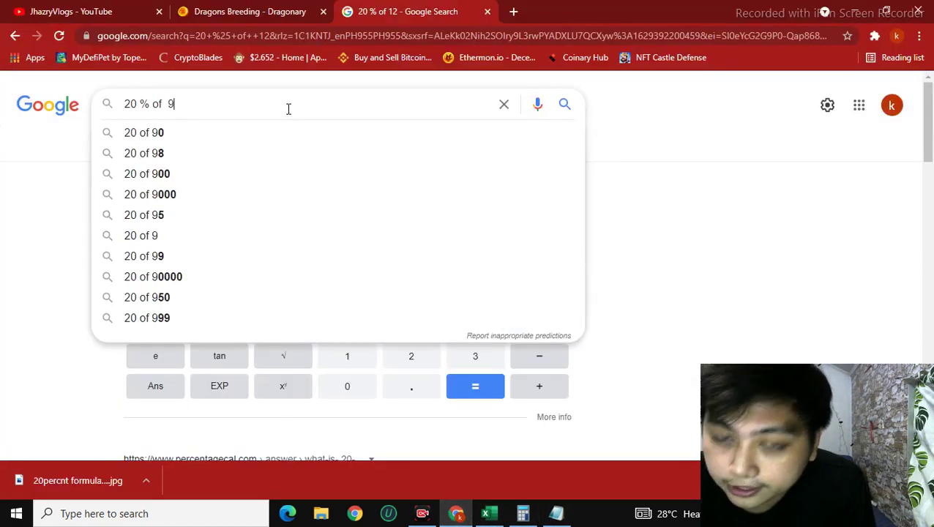
pyautogui.press('Return')
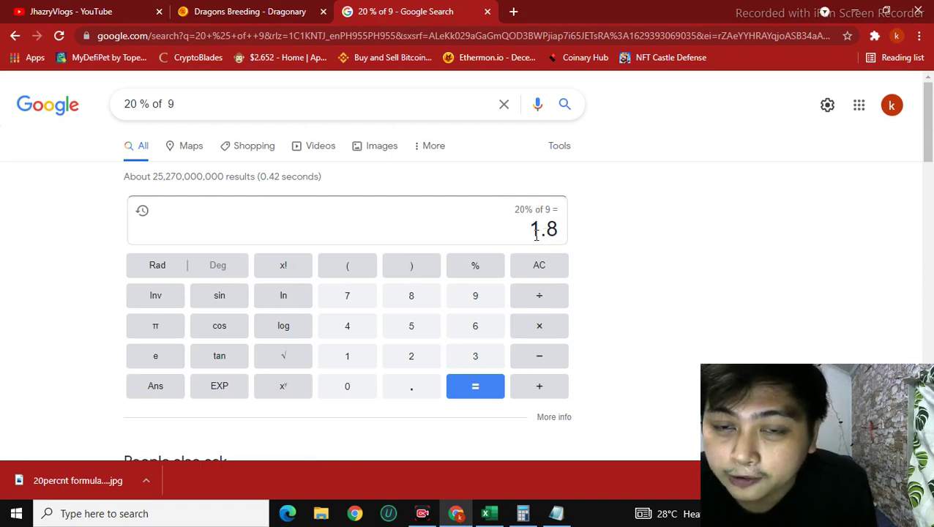
# Step: Check the 5com stats in T5 of the workbook and calculate 20 % of 15 in Google
pyautogui.click(485, 513)
pyautogui.click(786, 219)
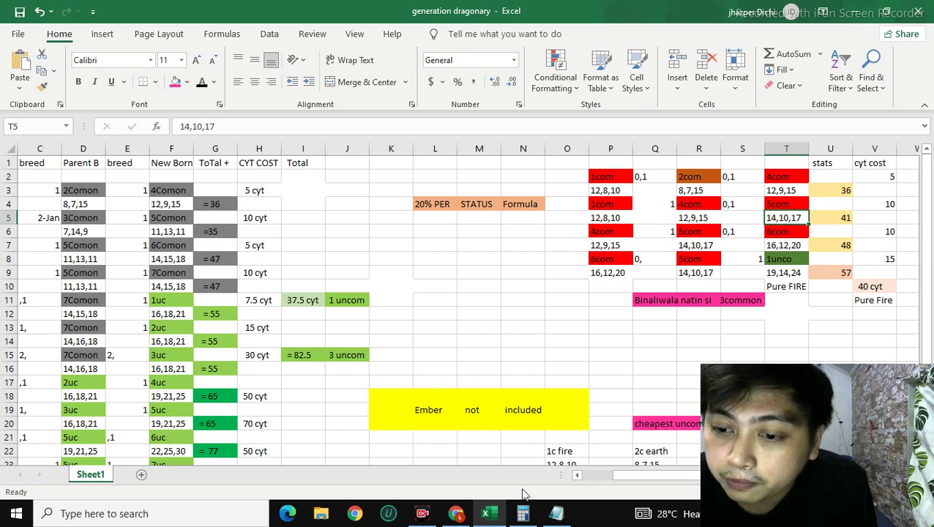
pyautogui.click(469, 509)
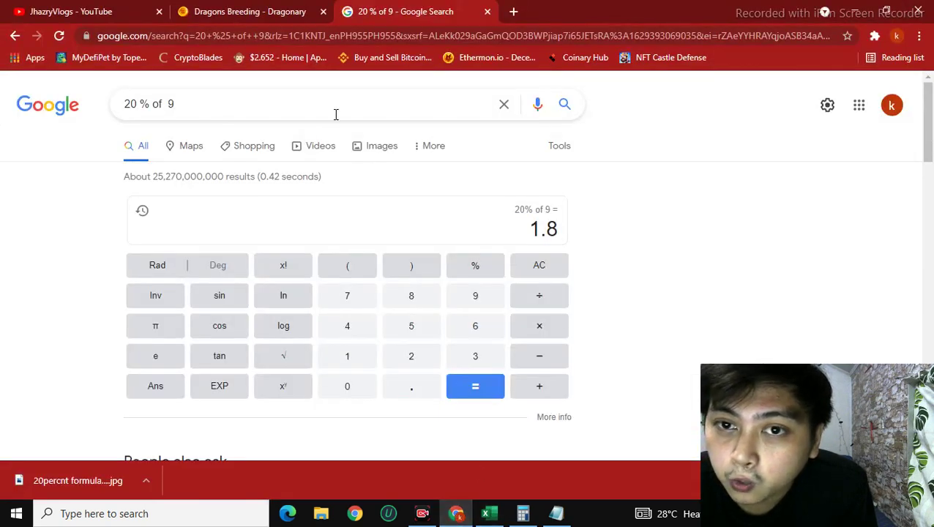
pyautogui.doubleClick(346, 102)
pyautogui.write('15')
pyautogui.press('Return')
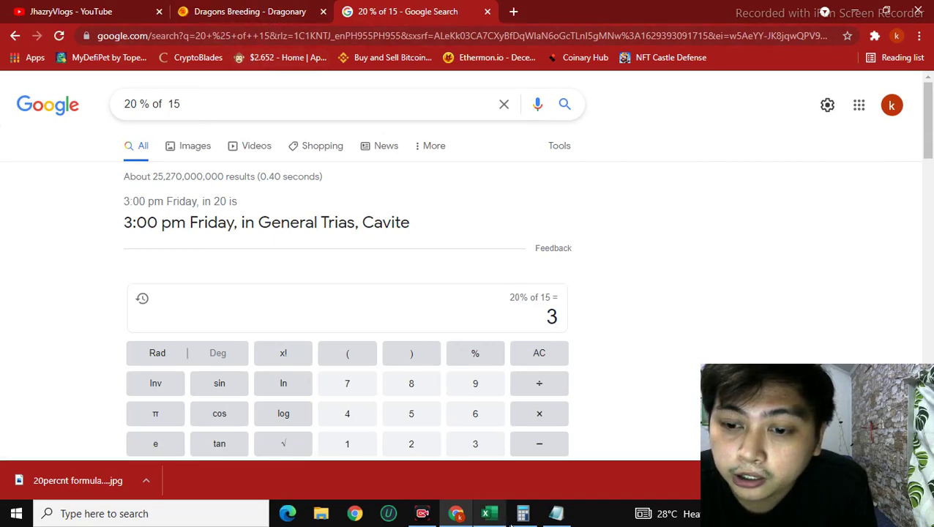
# Step: Return to the Excel workbook and change the 5com stats in cell T5 to 14,10,18
pyautogui.click(486, 515)
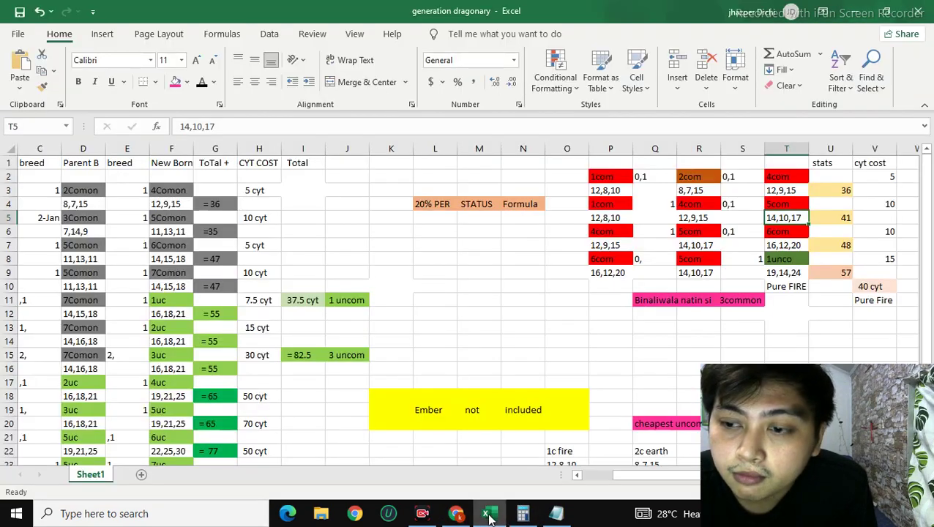
pyautogui.doubleClick(802, 218)
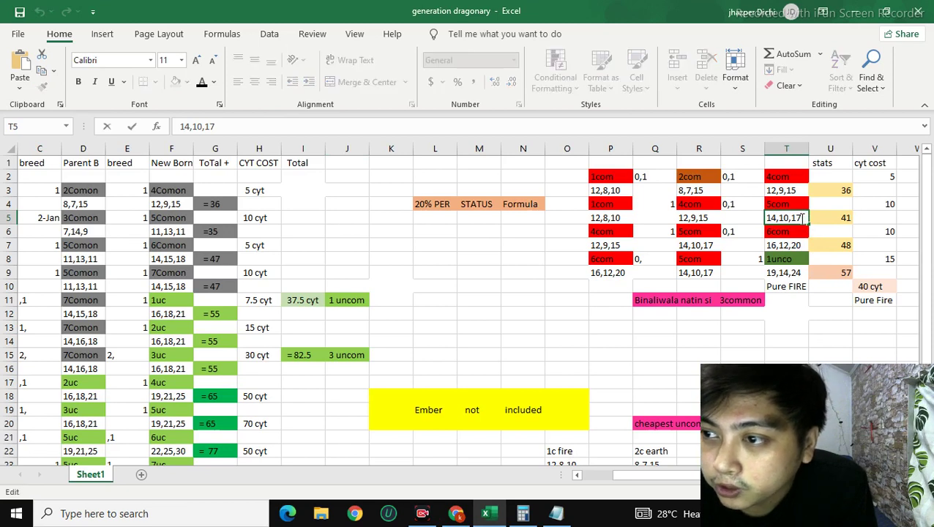
pyautogui.press('BackSpace')
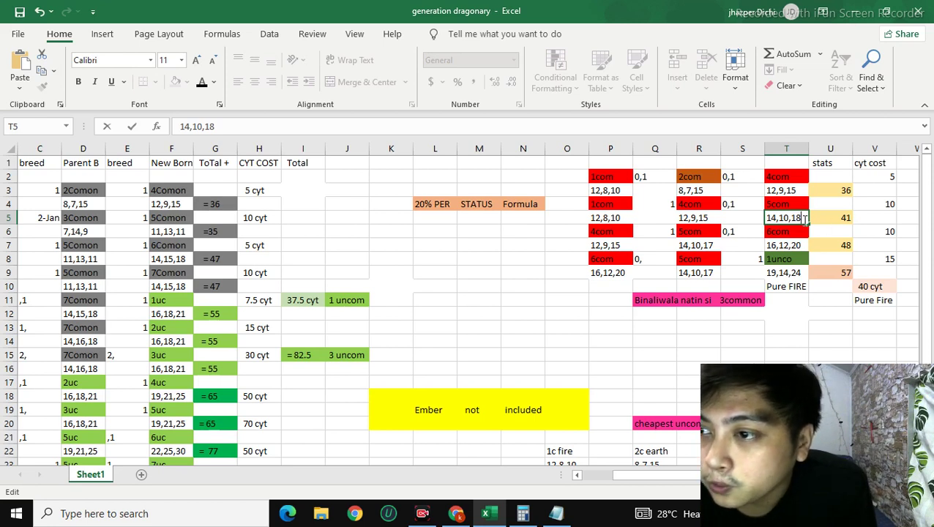
# Step: Add 14, 10 and 18 in Calculator and select the 5com stats total in cell U5 of the workbook
pyautogui.click(523, 513)
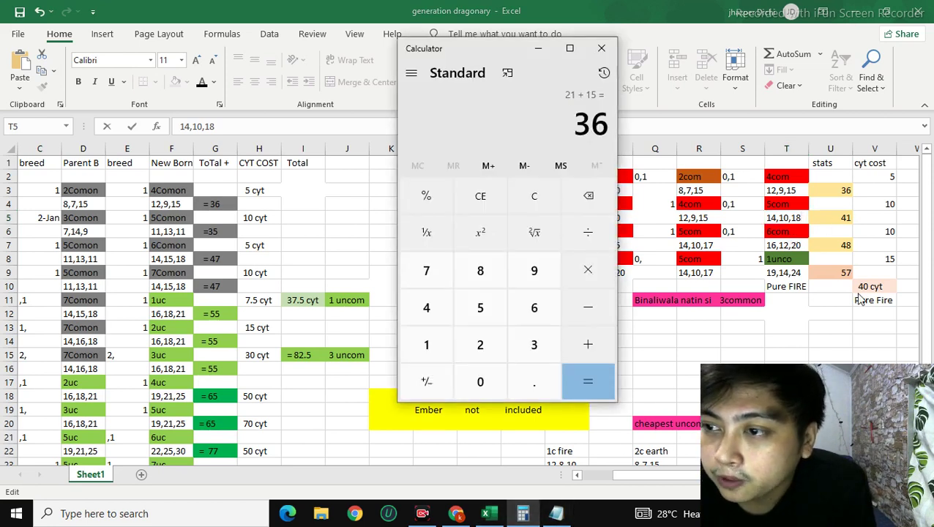
pyautogui.click(533, 195)
pyautogui.click(427, 342)
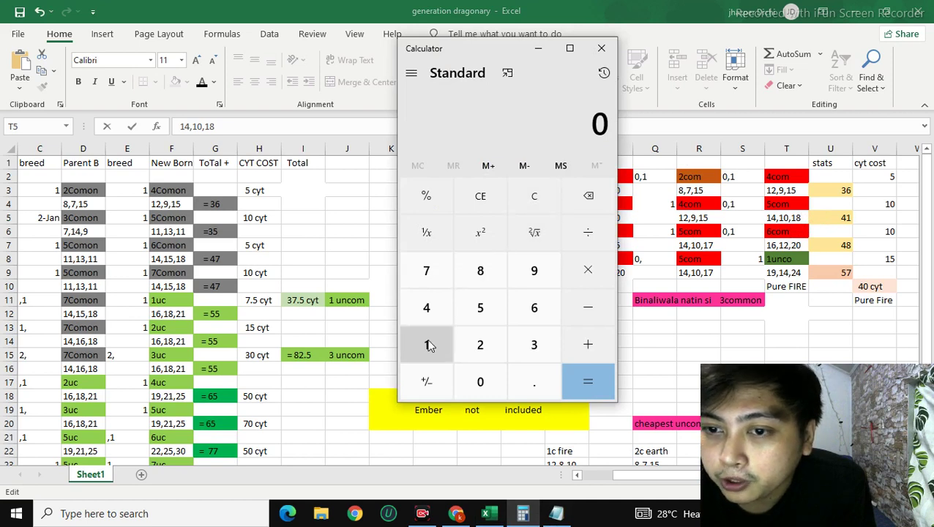
pyautogui.click(426, 308)
pyautogui.click(584, 344)
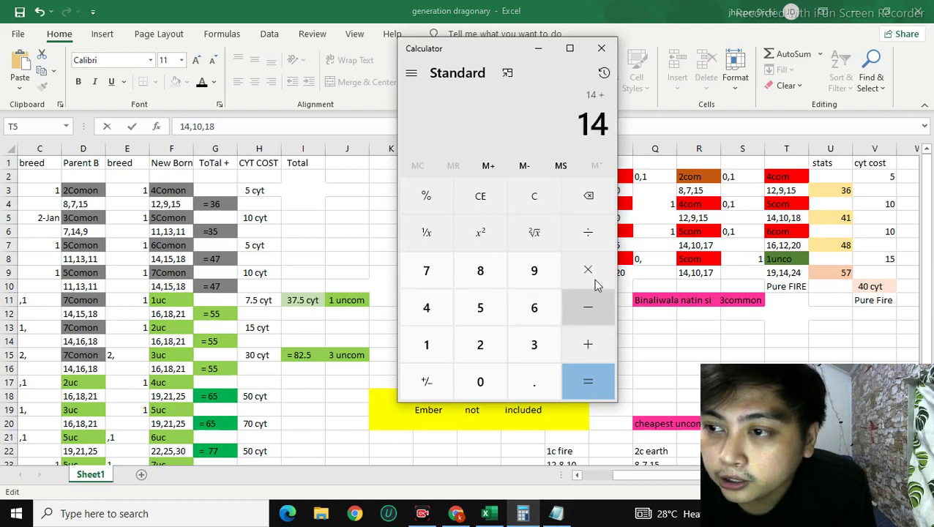
pyautogui.click(431, 355)
pyautogui.click(483, 381)
pyautogui.click(589, 343)
pyautogui.click(444, 349)
pyautogui.click(479, 281)
pyautogui.click(590, 382)
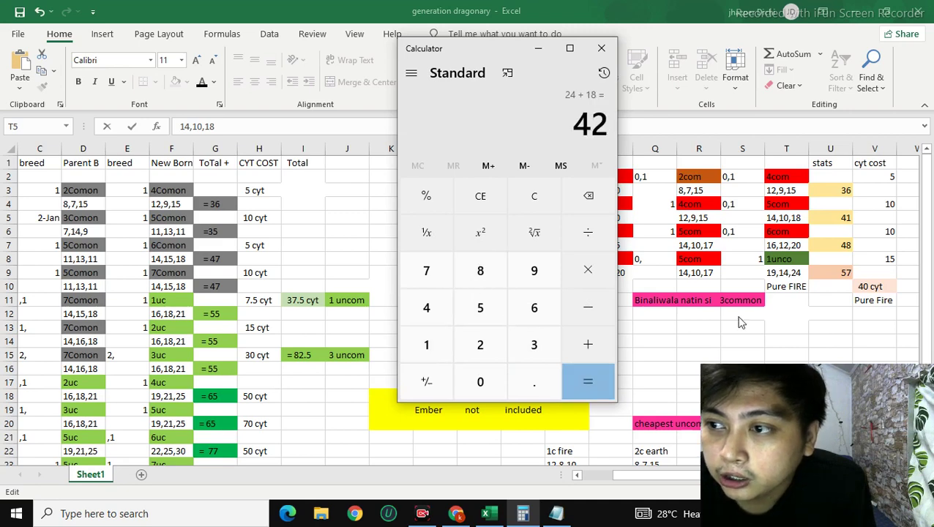
pyautogui.click(849, 221)
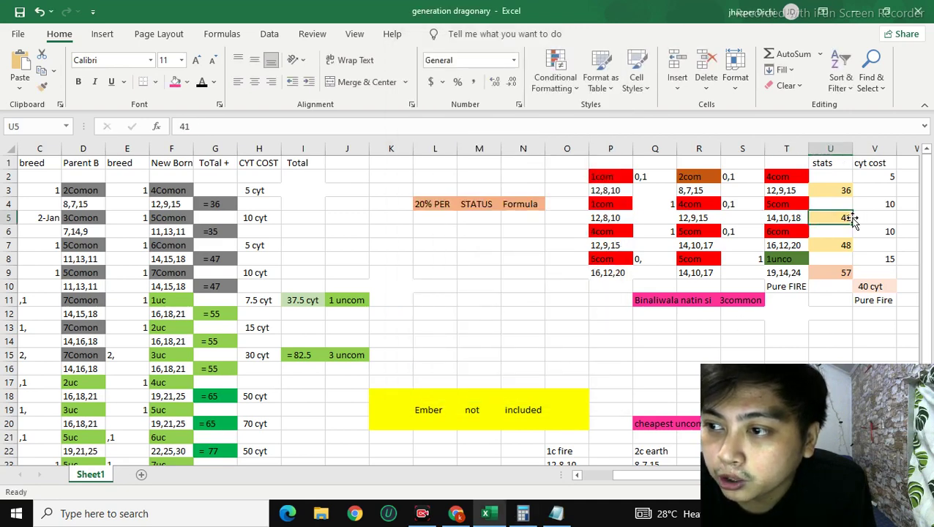
# Step: Set the 5com stats total in cell U5 to 42
pyautogui.doubleClick(853, 227)
pyautogui.press('BackSpace')
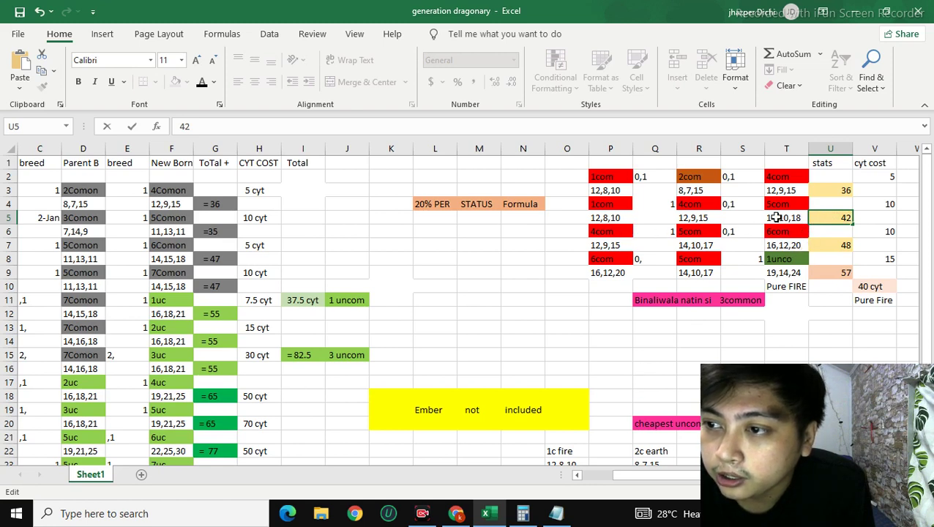
pyautogui.click(695, 205)
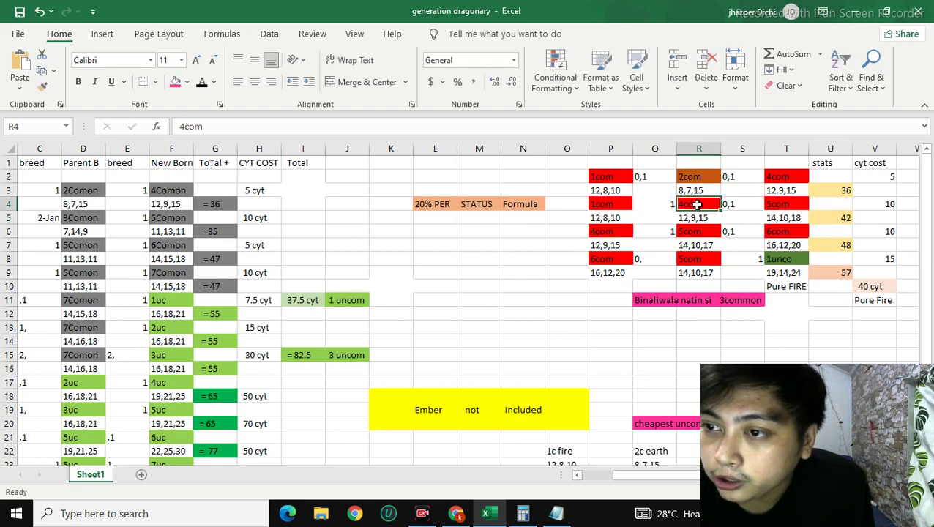
# Step: Examine the 4com and 5com parents' stats in P7 and R7 and the resulting 6com stats in T7
pyautogui.click(771, 177)
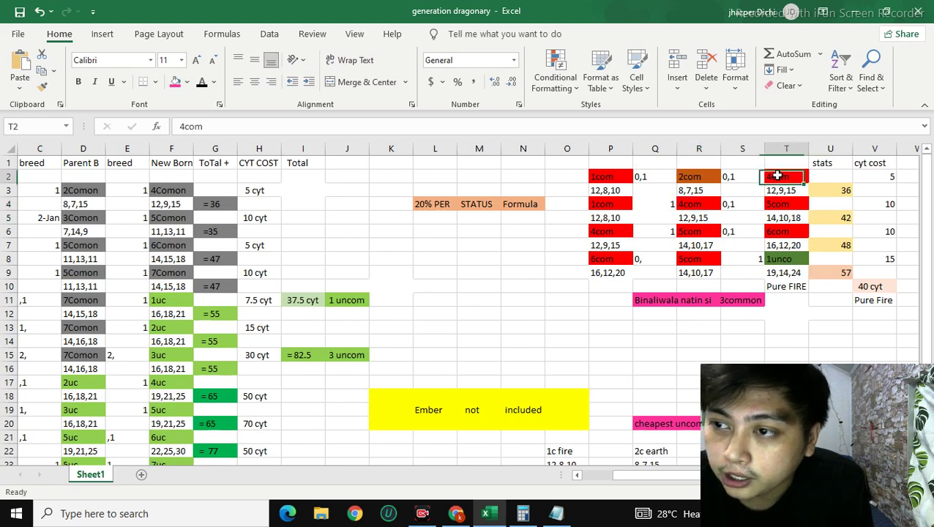
pyautogui.click(600, 233)
pyautogui.click(684, 233)
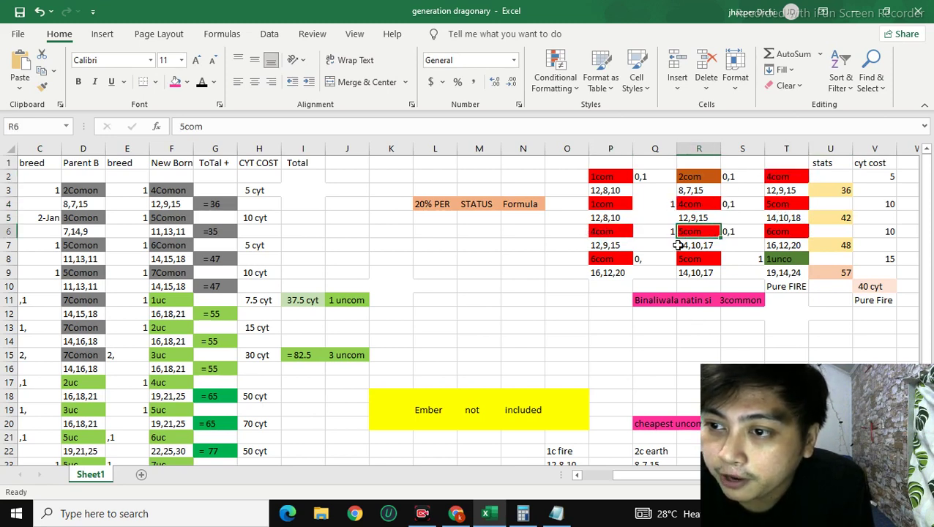
pyautogui.click(612, 235)
pyautogui.click(618, 246)
pyautogui.click(695, 245)
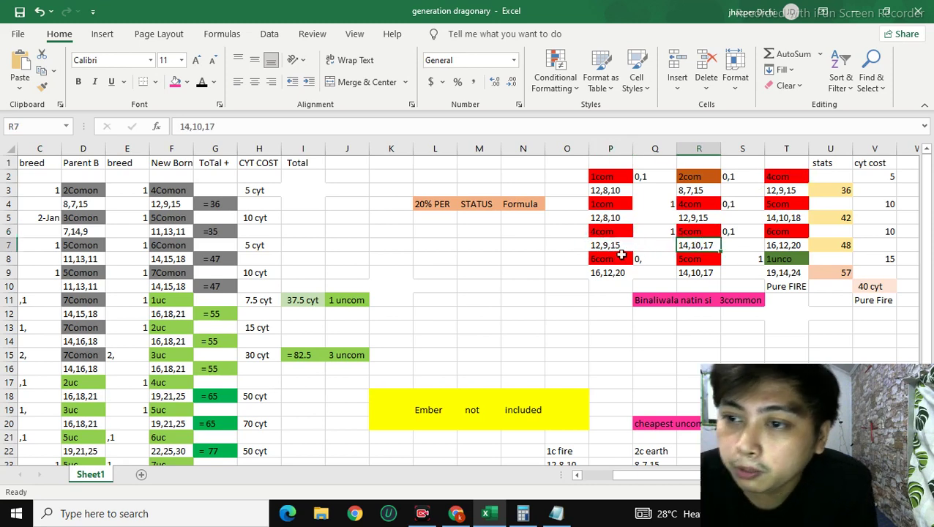
pyautogui.click(618, 245)
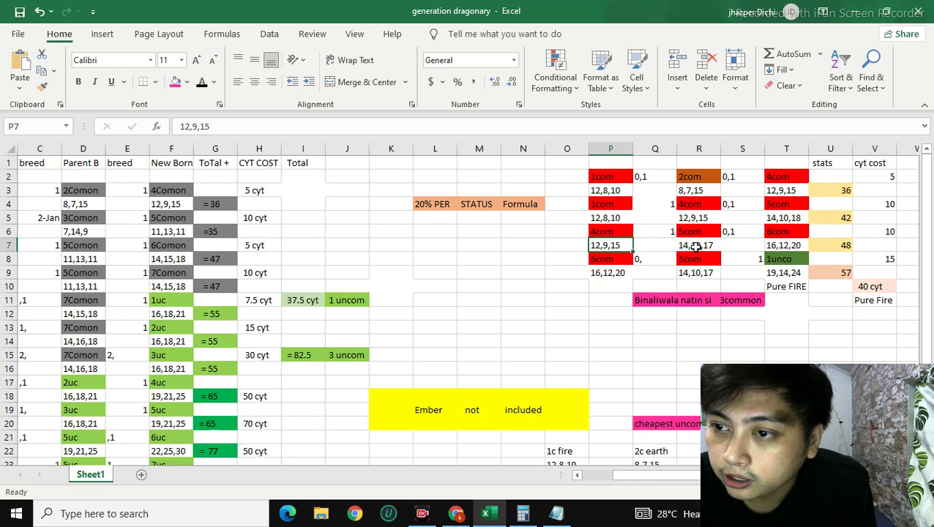
pyautogui.click(693, 245)
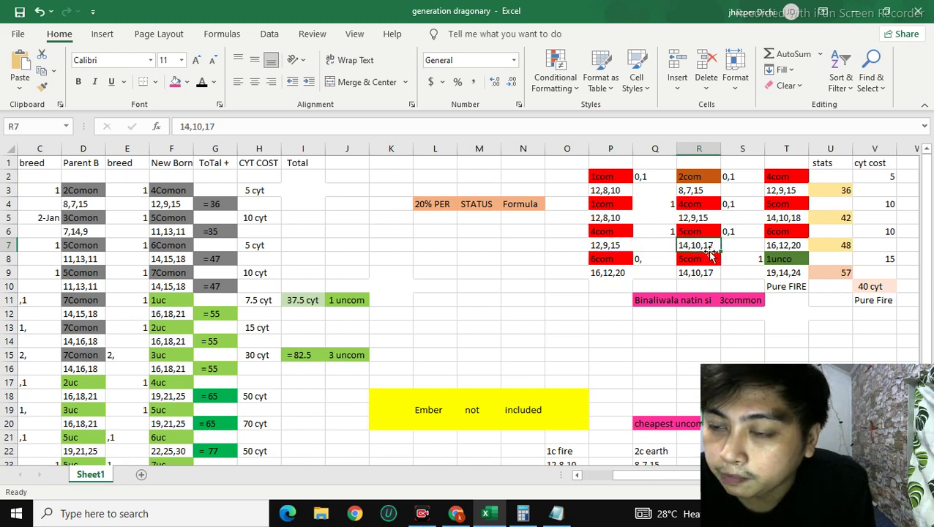
pyautogui.click(780, 245)
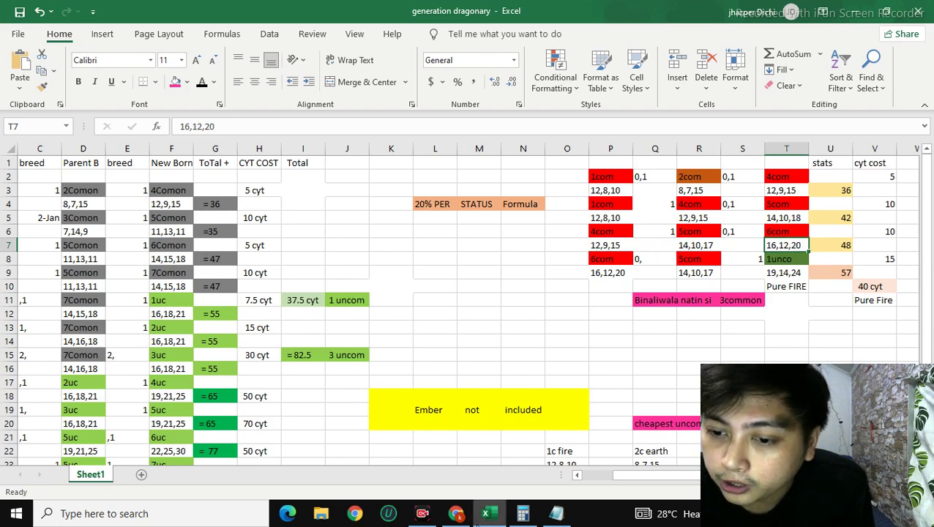
# Step: Calculate 20 % of 14 in the Google search in Chrome and return to the Excel workbook
pyautogui.click(455, 513)
pyautogui.doubleClick(244, 103)
pyautogui.write('14')
pyautogui.press('Return')
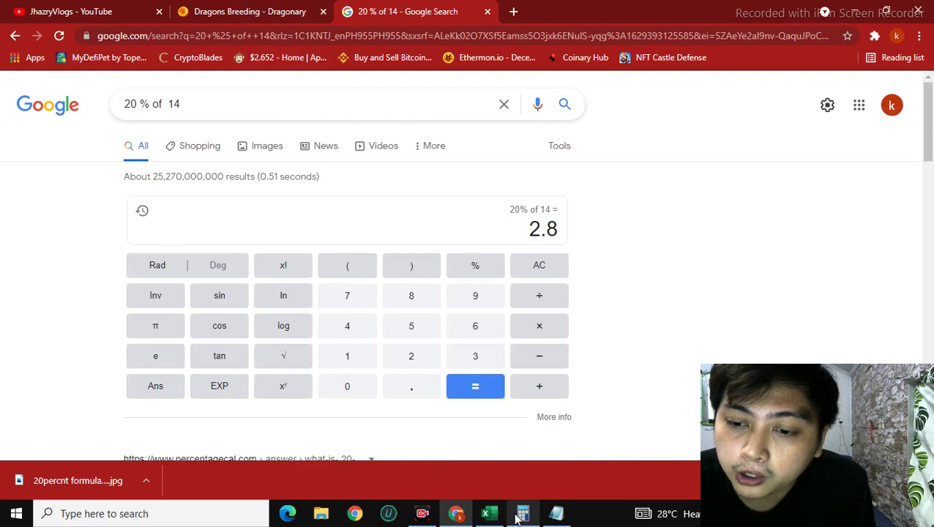
pyautogui.click(488, 514)
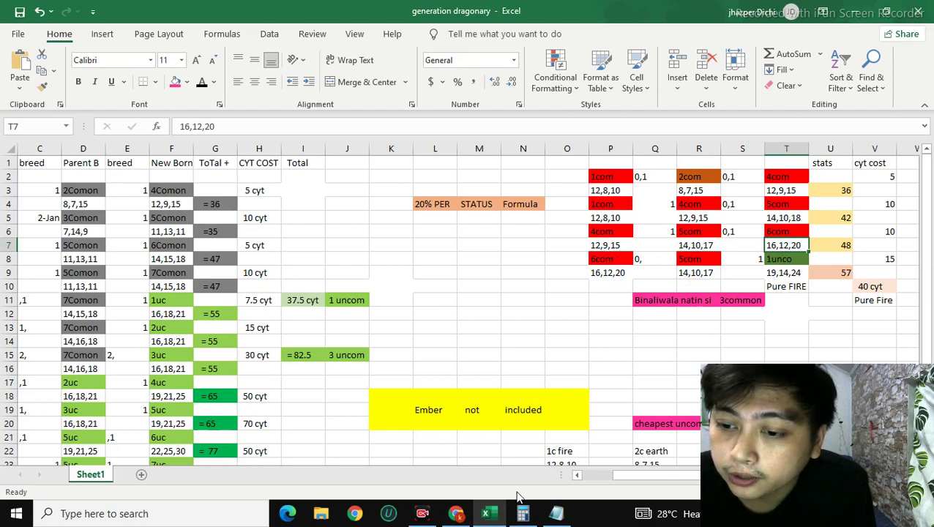
# Step: Calculate 20 % of 10 in Google and go back to the 6com stats in the Excel workbook
pyautogui.click(455, 513)
pyautogui.doubleClick(311, 107)
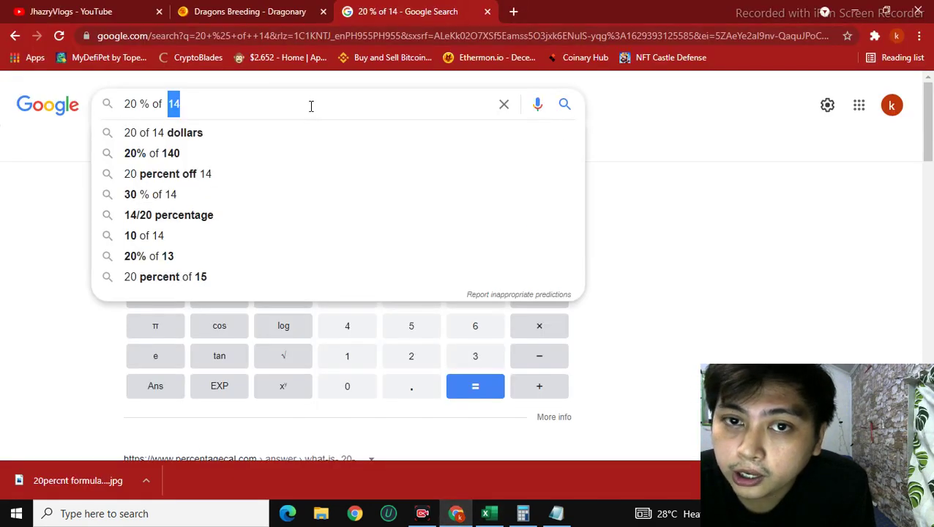
pyautogui.write('10')
pyautogui.press('Return')
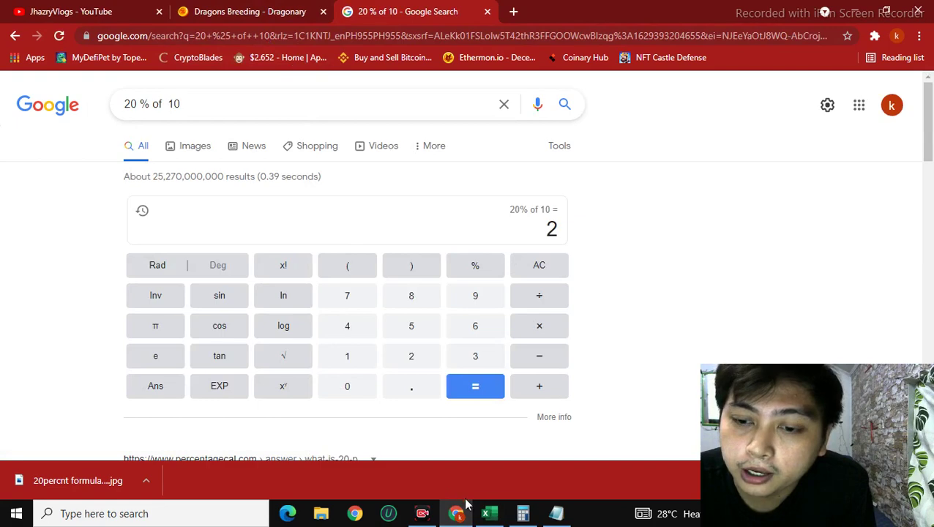
pyautogui.click(488, 513)
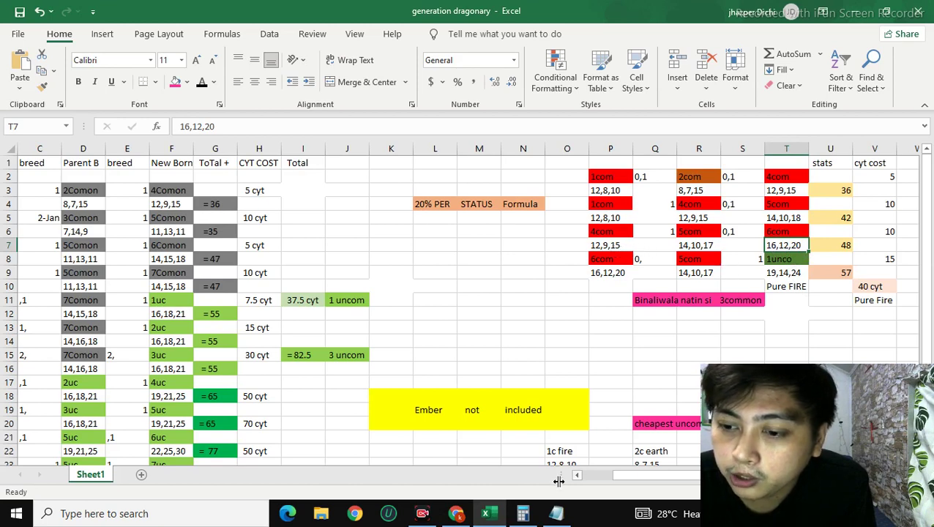
# Step: Calculate 20 % of 17 in Google and return to Excel to compare with the 6com stats in T7
pyautogui.click(455, 513)
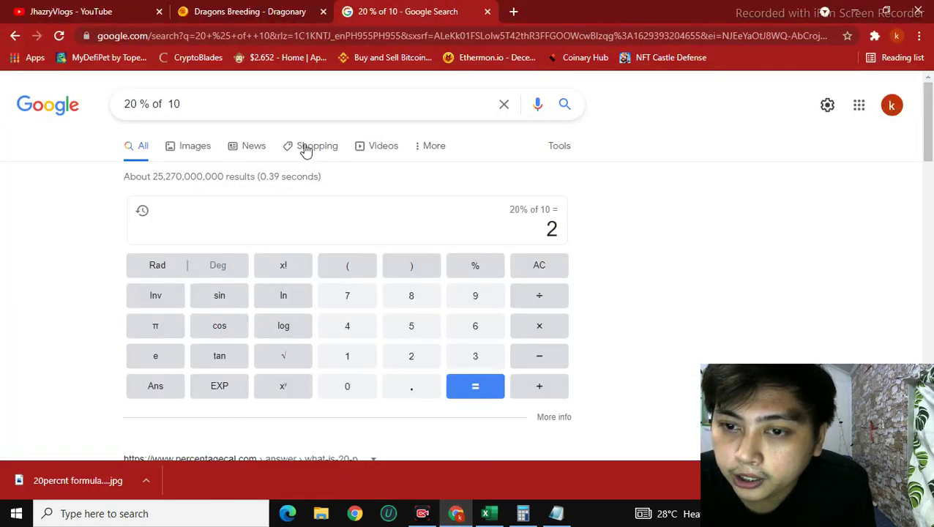
pyautogui.doubleClick(318, 104)
pyautogui.write('17')
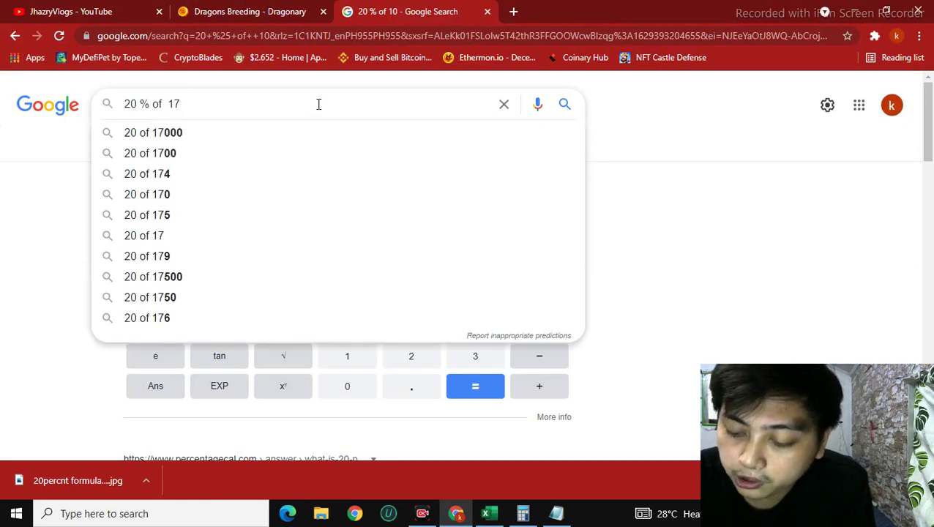
pyautogui.press('Return')
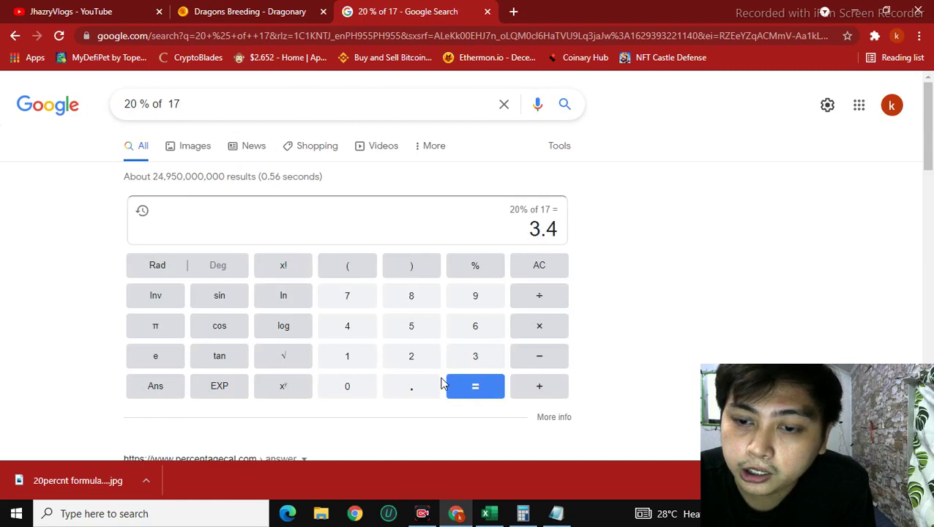
pyautogui.click(483, 515)
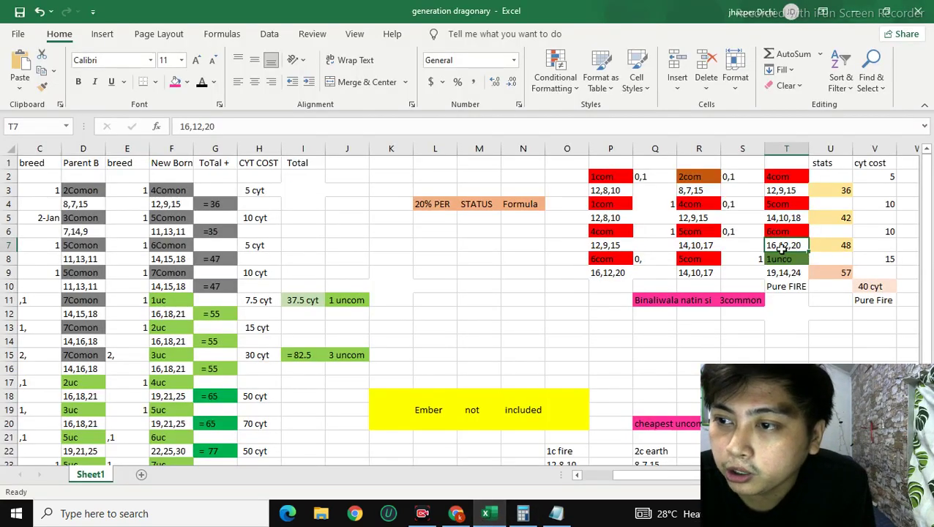
# Step: Add the 6com stats 16, 12 and 20 in Calculator, then minimize it to return to the workbook
pyautogui.click(524, 513)
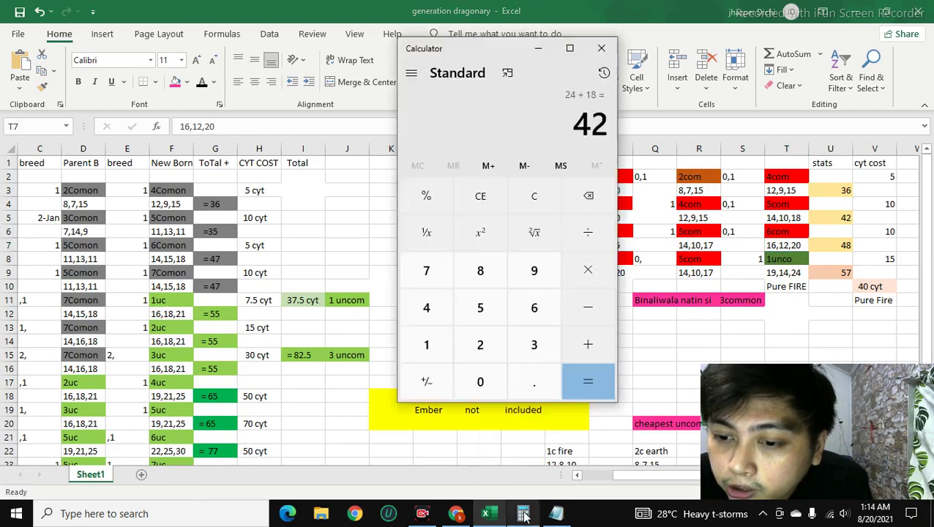
pyautogui.click(537, 204)
pyautogui.click(426, 344)
pyautogui.click(538, 310)
pyautogui.click(591, 342)
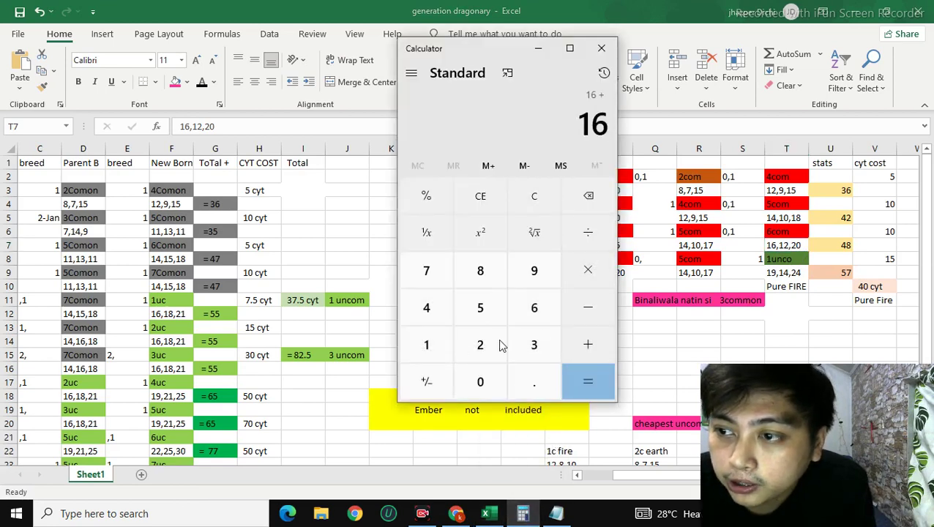
pyautogui.click(426, 344)
pyautogui.click(489, 347)
pyautogui.click(580, 347)
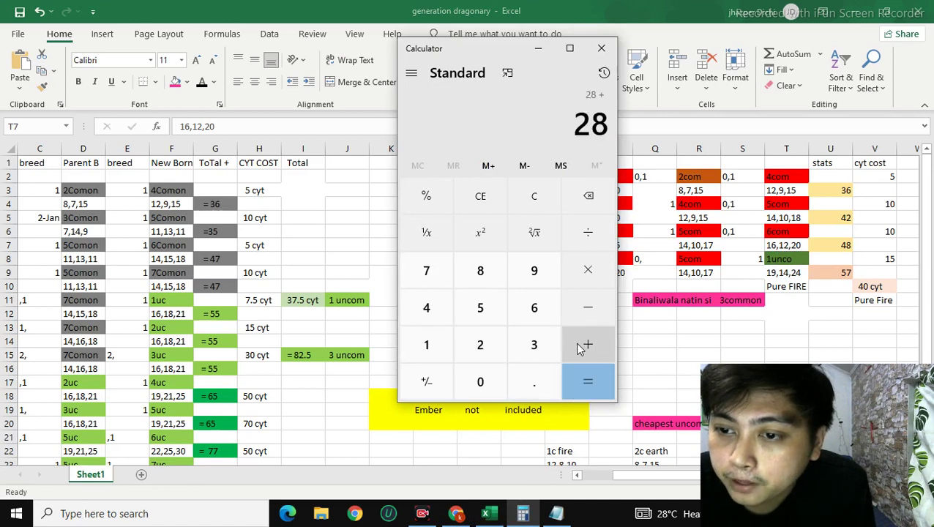
pyautogui.click(482, 346)
pyautogui.click(480, 381)
pyautogui.click(584, 381)
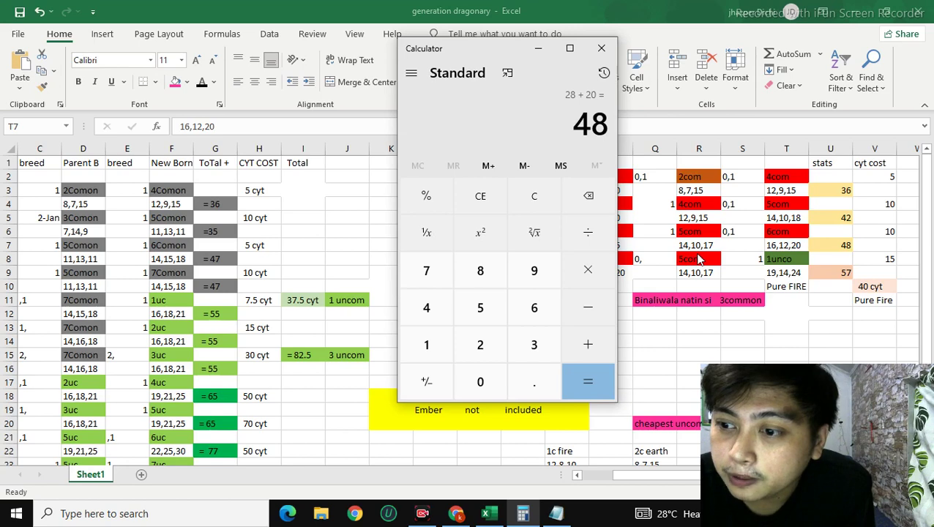
pyautogui.click(550, 53)
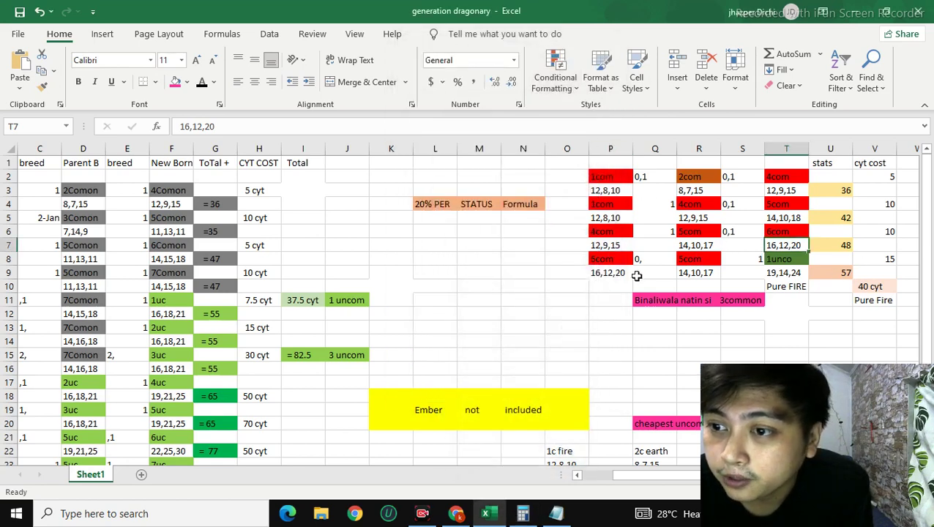
# Step: Check the 6com and 5com parents' stats in P9 and R9 and the 1unco stats in T9
pyautogui.click(606, 273)
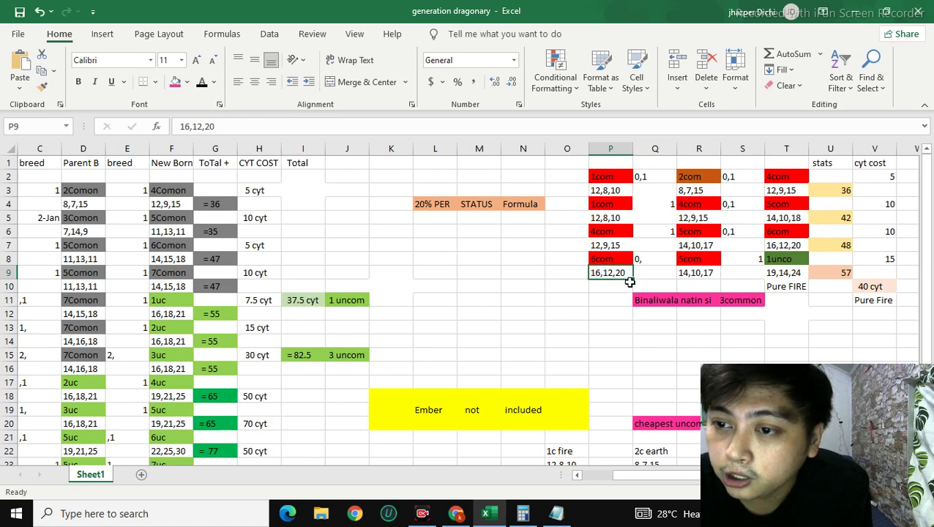
pyautogui.click(704, 272)
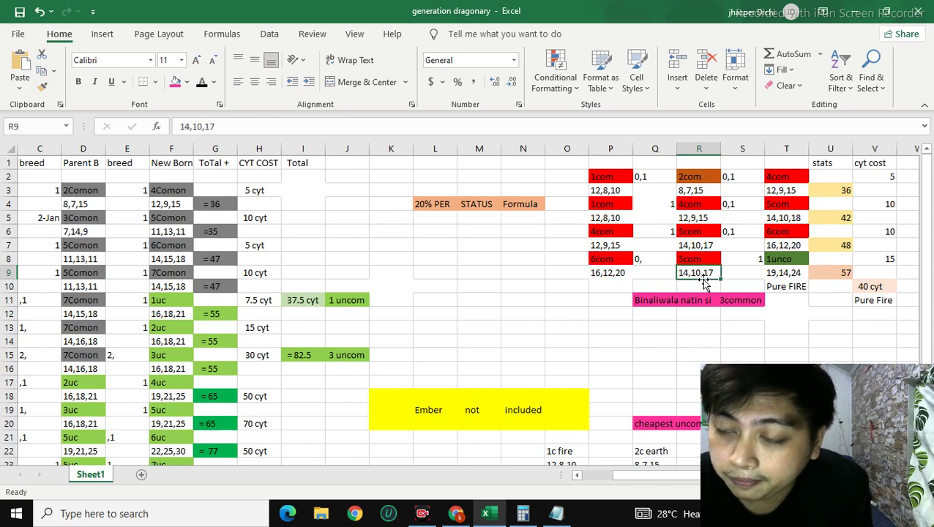
pyautogui.click(783, 204)
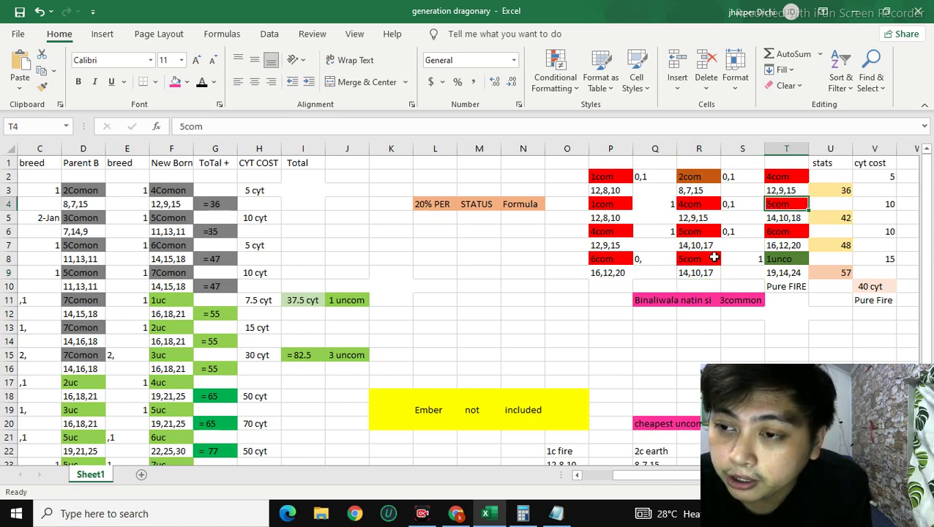
pyautogui.click(708, 260)
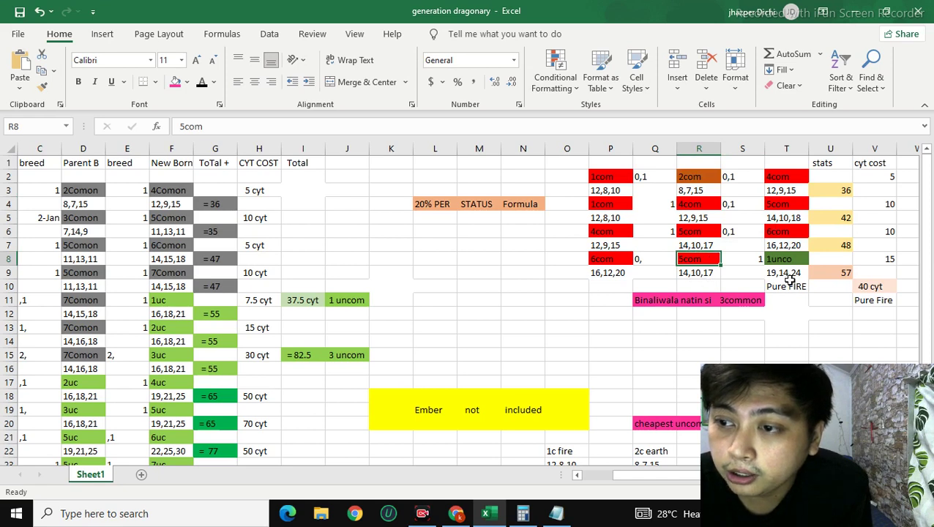
pyautogui.click(783, 273)
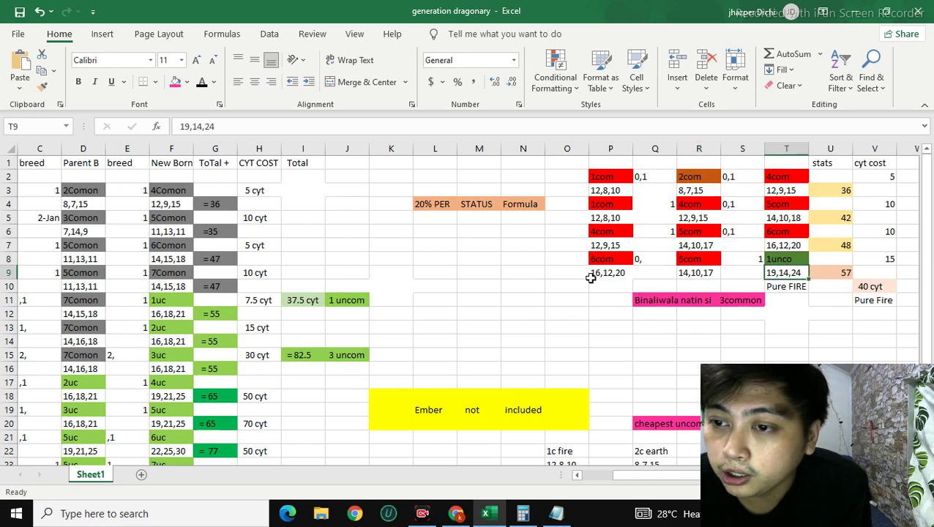
# Step: Switch to Google in Chrome, calculate 20 % of 16 and return to the Excel workbook
pyautogui.click(522, 517)
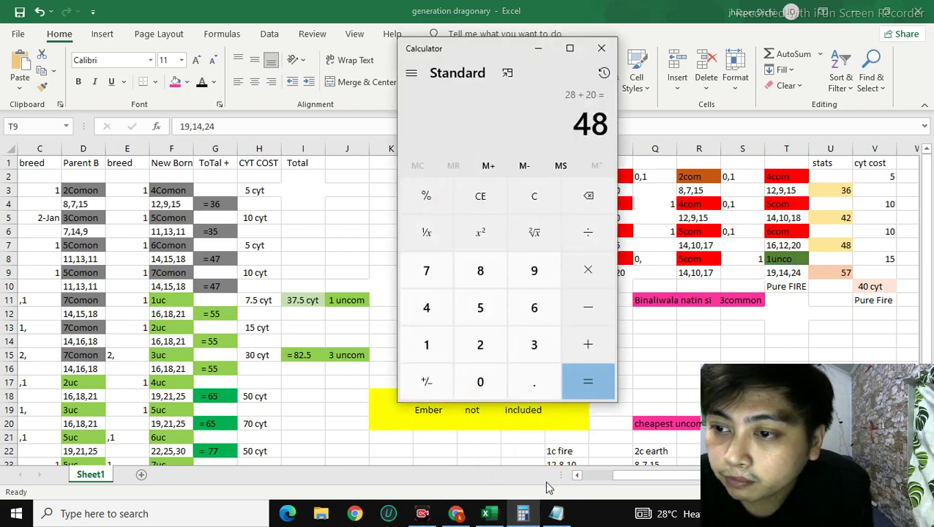
pyautogui.click(459, 517)
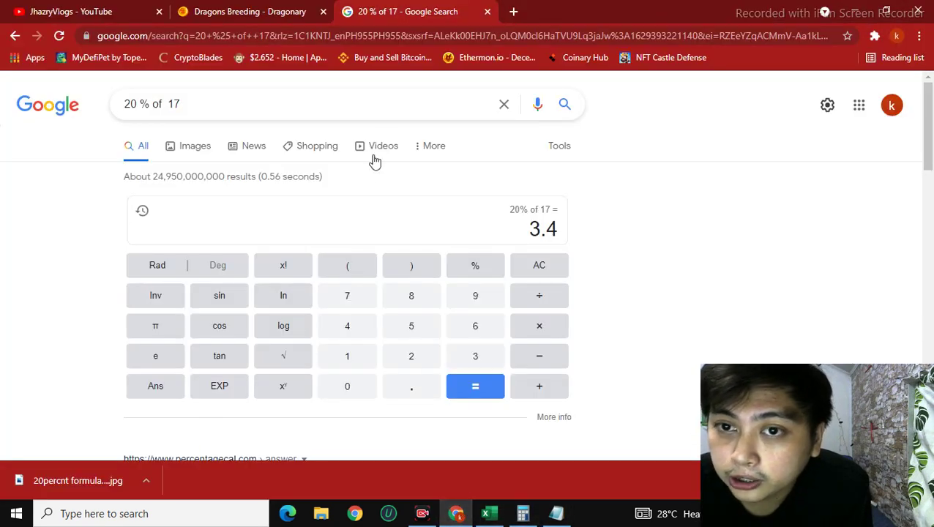
pyautogui.doubleClick(397, 100)
pyautogui.write('16')
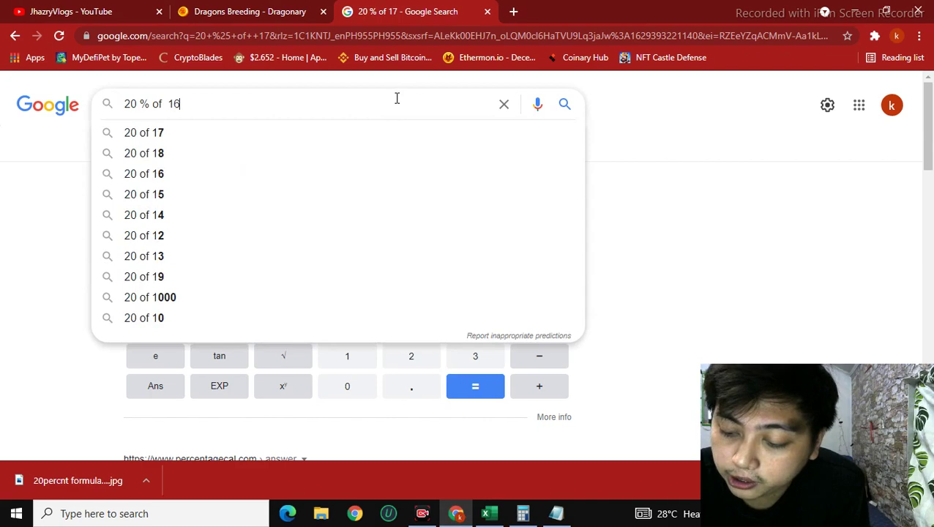
pyautogui.press('Return')
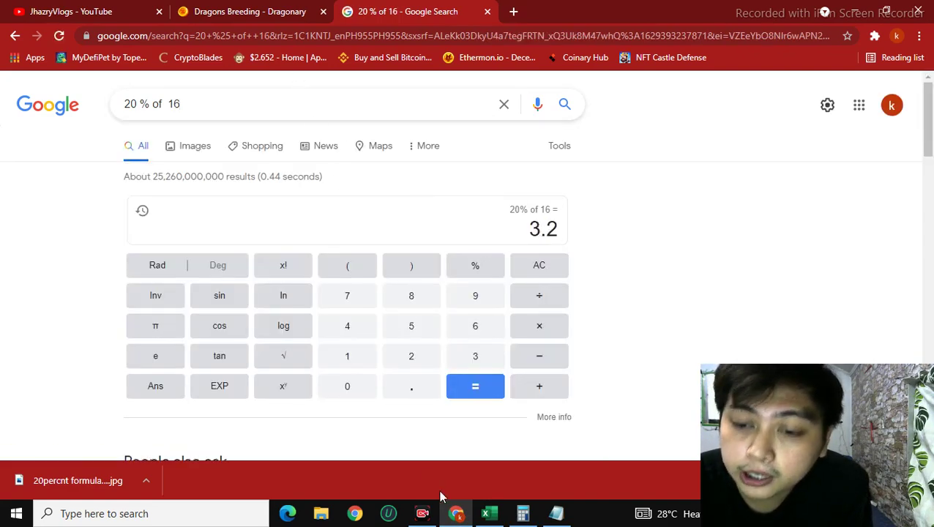
pyautogui.click(489, 515)
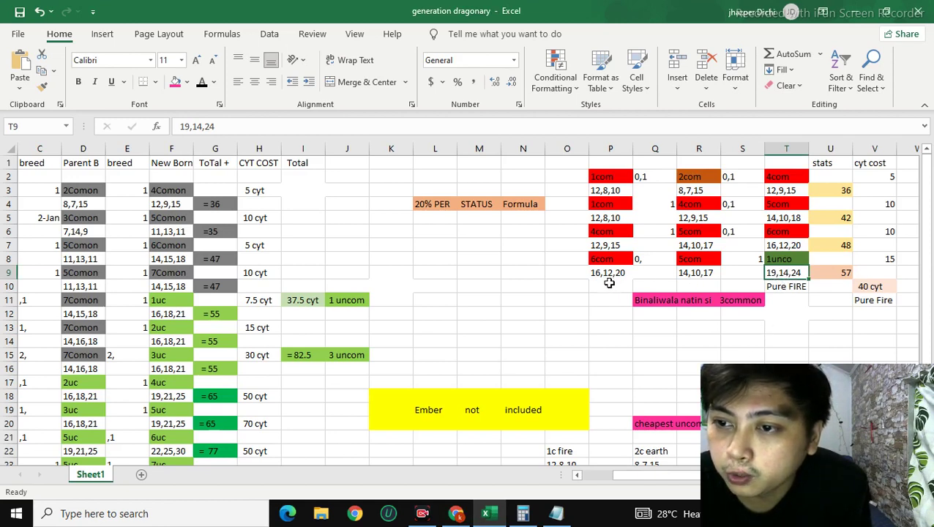
# Step: Calculate 20 % of 12 in Google for the second 6com stat in row 9
pyautogui.click(458, 515)
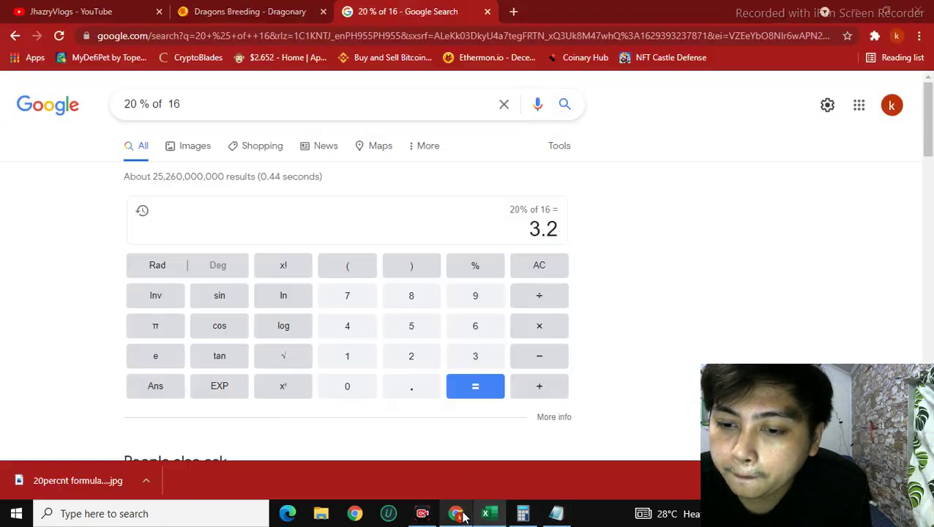
pyautogui.doubleClick(223, 101)
pyautogui.write('12')
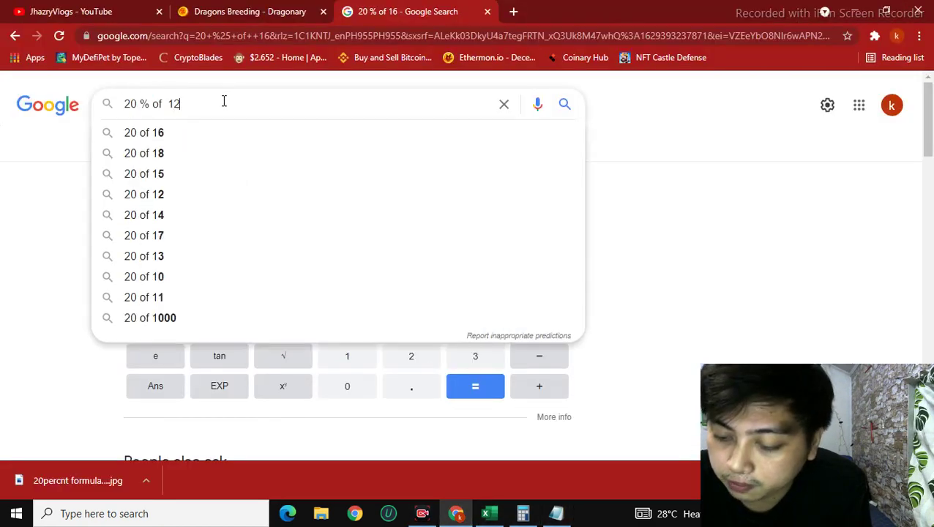
pyautogui.press('Return')
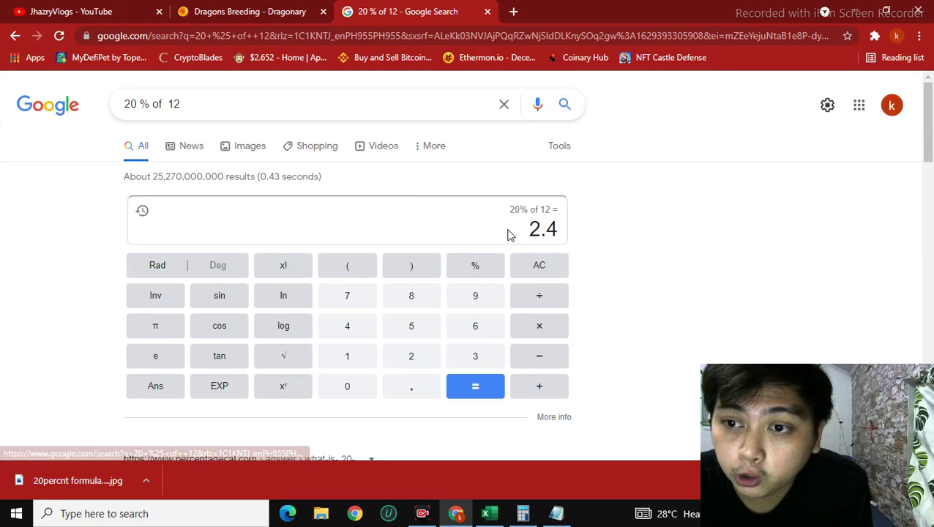
# Step: Recheck the 6com stats in the Excel workbook, calculate 20 % of 20 in Google and return to the workbook
pyautogui.click(488, 514)
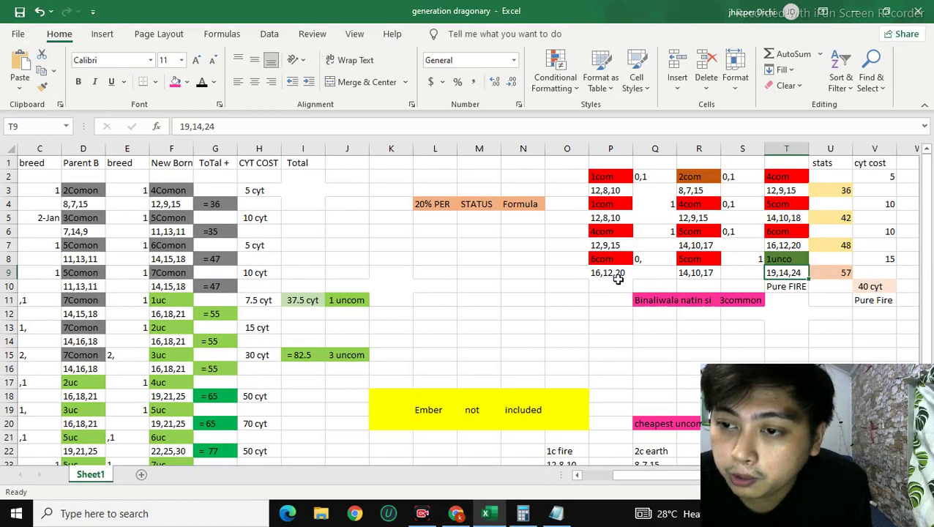
pyautogui.click(455, 514)
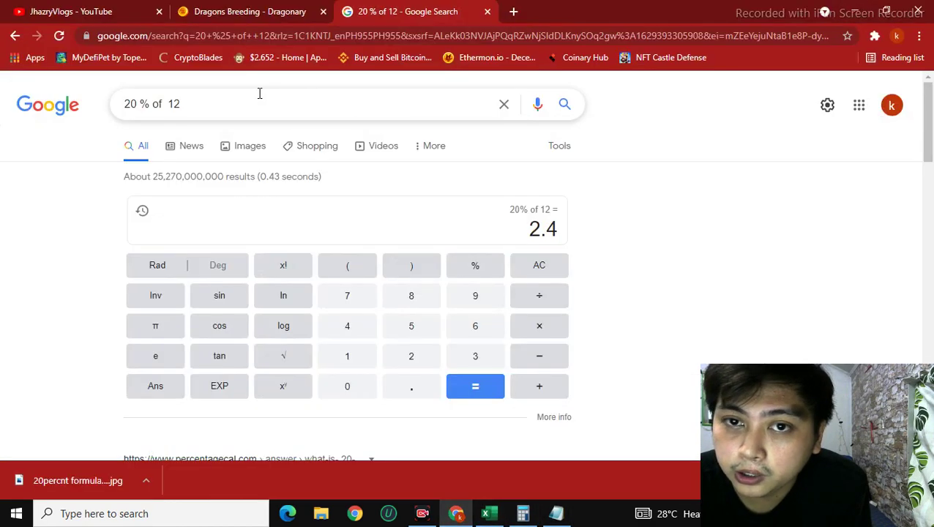
pyautogui.doubleClick(259, 98)
pyautogui.write('20')
pyautogui.press('Return')
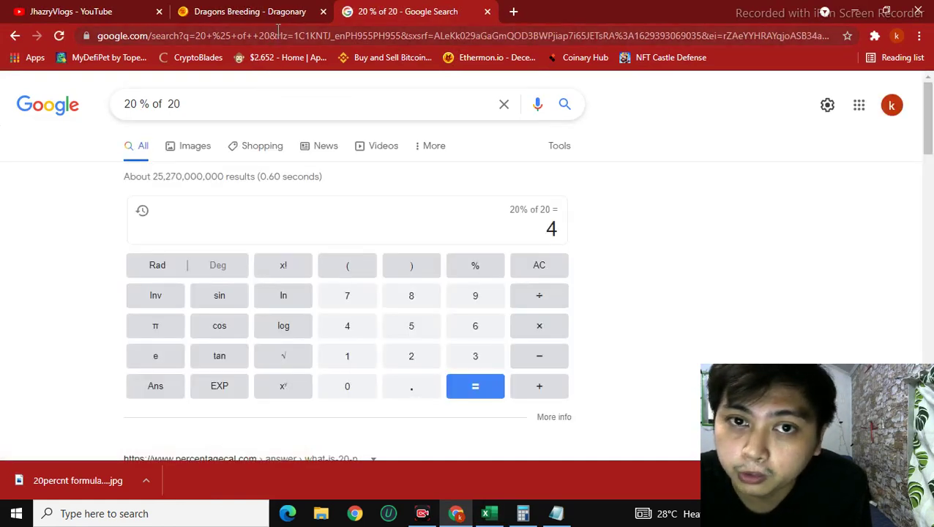
pyautogui.click(485, 513)
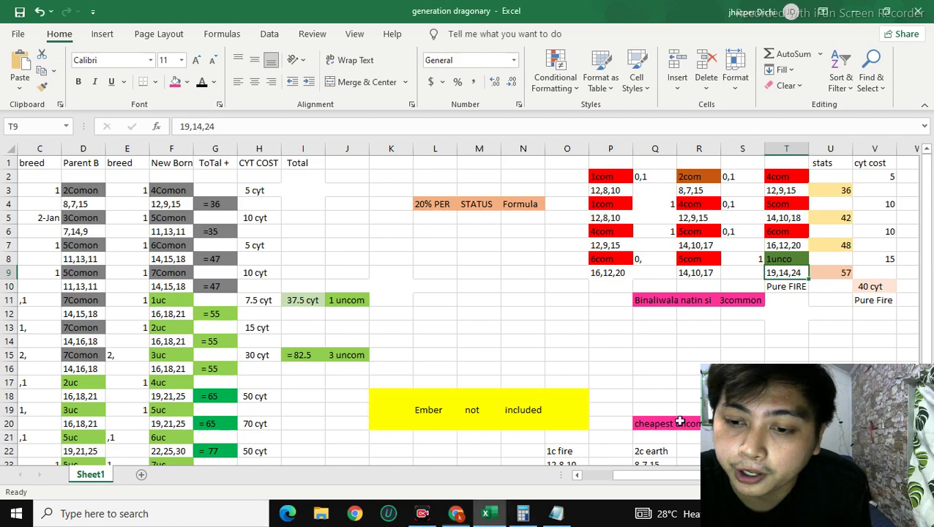
# Step: Select the 1unco total in U9 and add its stats 19, 14 and 24 in Calculator
pyautogui.click(834, 274)
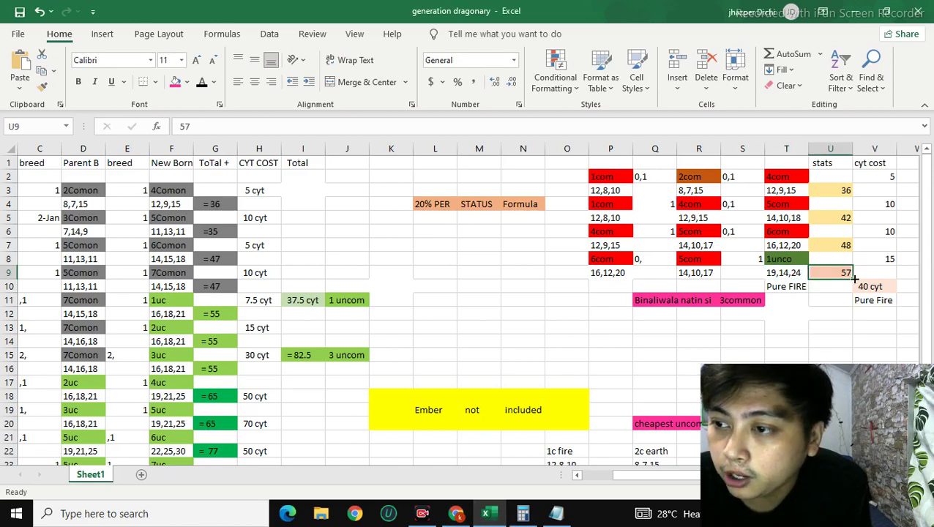
pyautogui.click(522, 513)
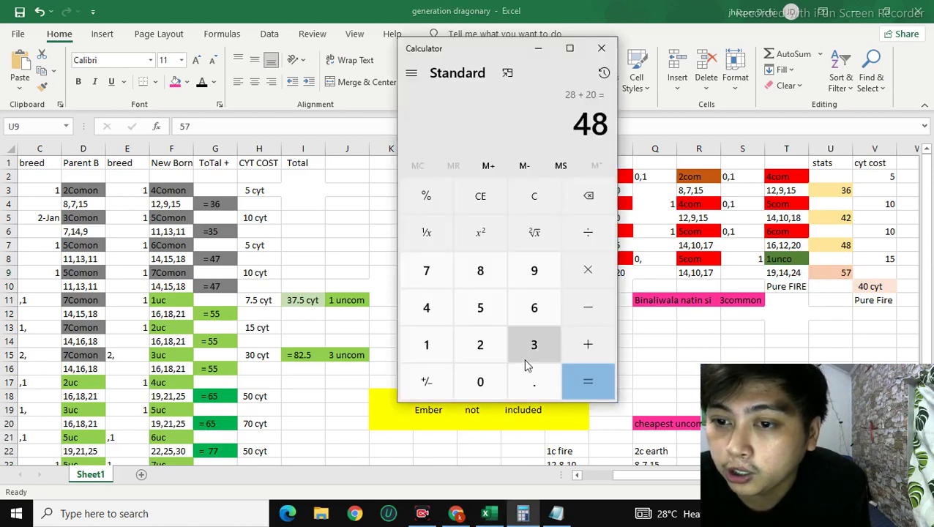
pyautogui.click(534, 196)
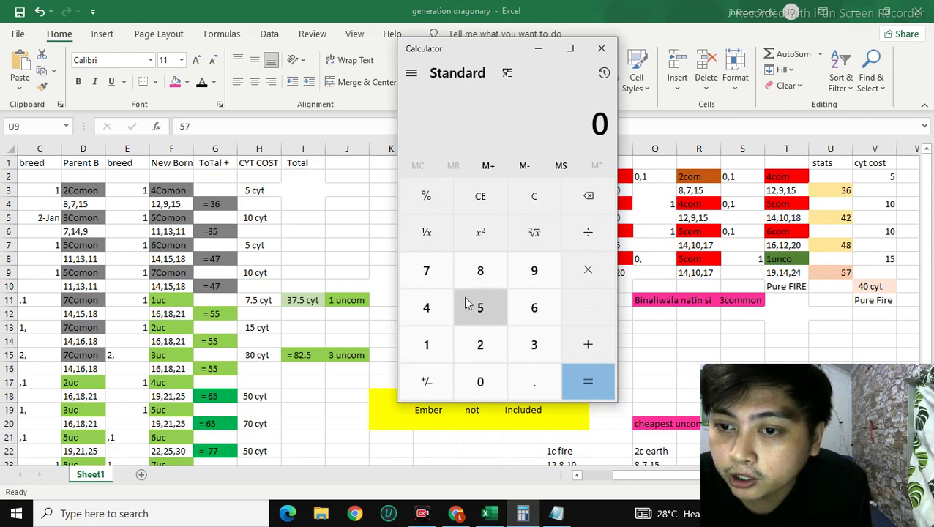
pyautogui.click(426, 344)
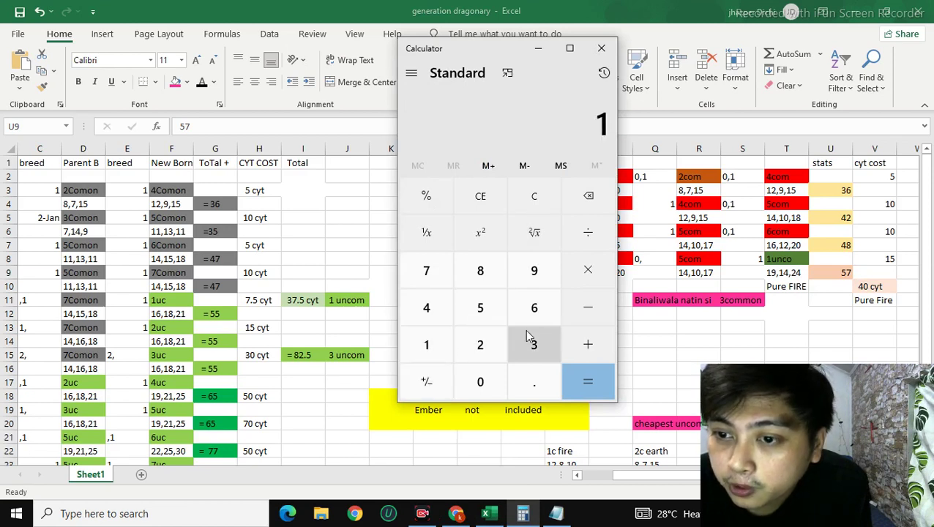
pyautogui.click(535, 272)
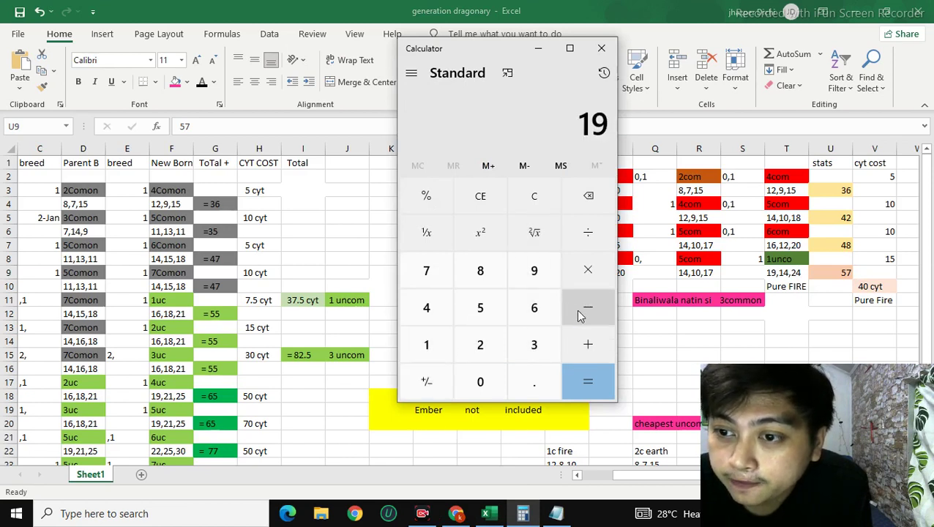
pyautogui.click(584, 357)
pyautogui.click(431, 349)
pyautogui.click(427, 308)
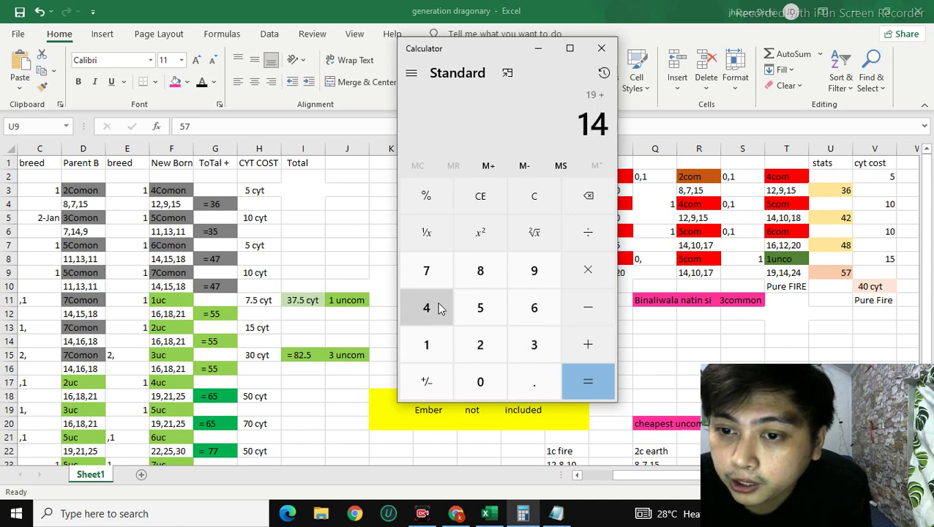
pyautogui.click(590, 349)
pyautogui.click(480, 345)
pyautogui.click(427, 307)
pyautogui.click(587, 381)
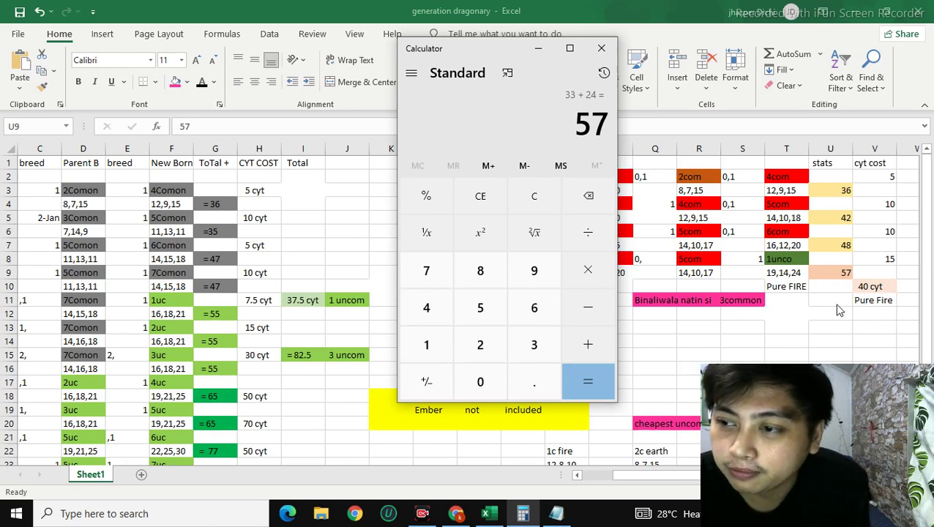
# Step: Check the 1unco total in U9, its stats in T9 and the total CYT cost in V10
pyautogui.click(830, 274)
pyautogui.click(770, 273)
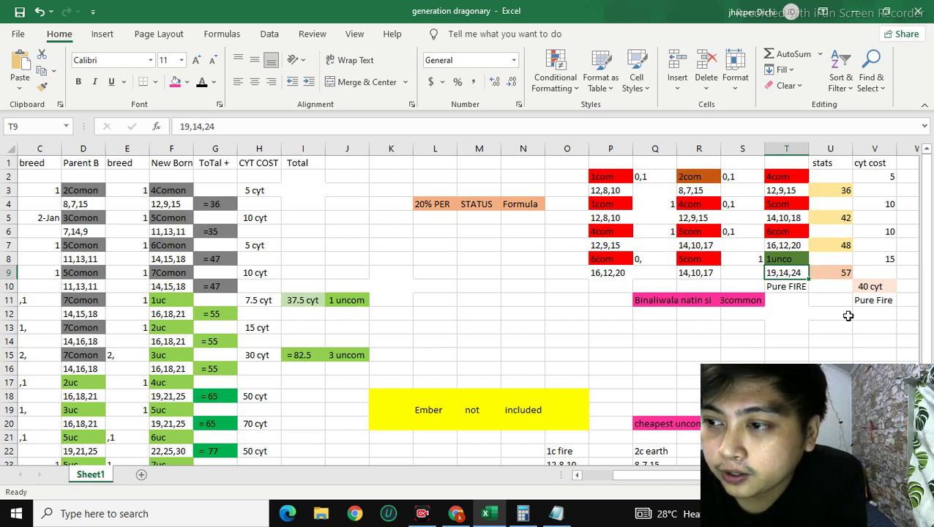
pyautogui.click(880, 287)
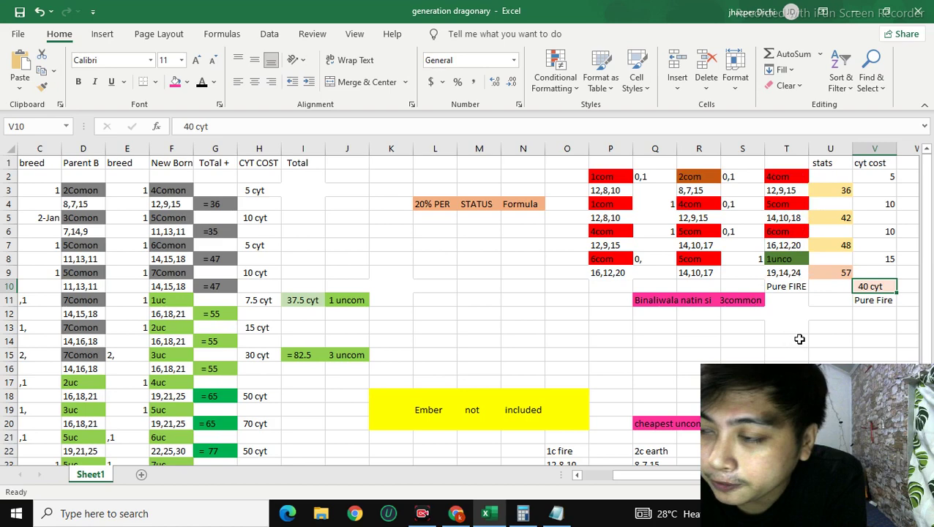
pyautogui.scroll(-1, 869, 325)
pyautogui.scroll(1, 808, 307)
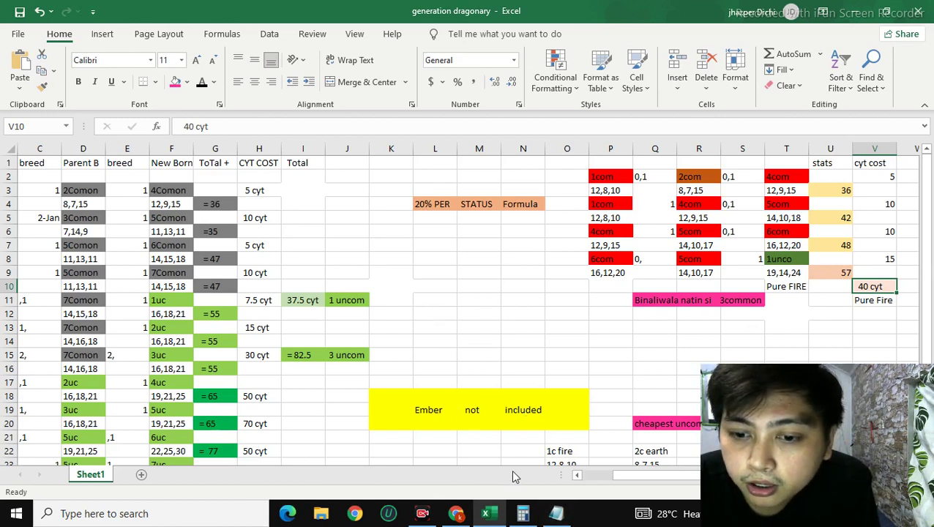
# Step: Switch to Chrome, open Facebook in a new tab and open the contact's Messenger conversation containing the game screenshots
pyautogui.click(455, 513)
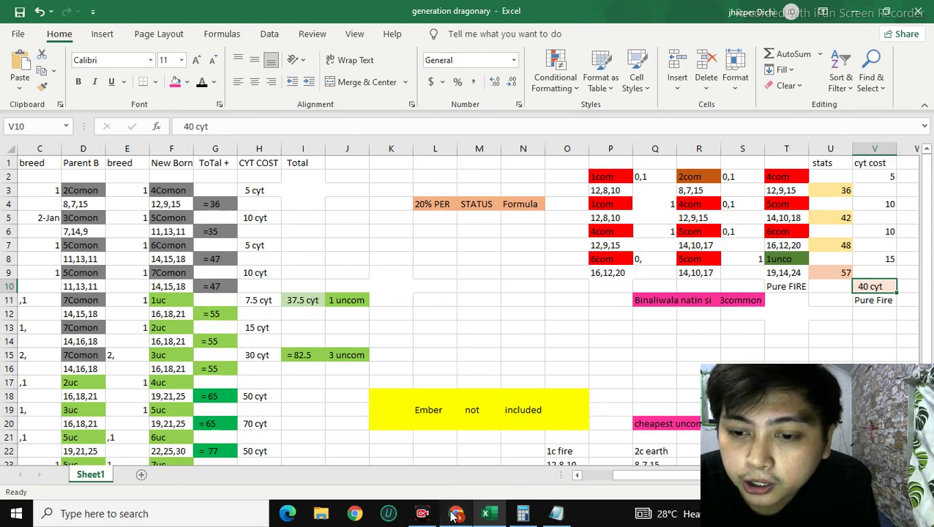
pyautogui.click(515, 13)
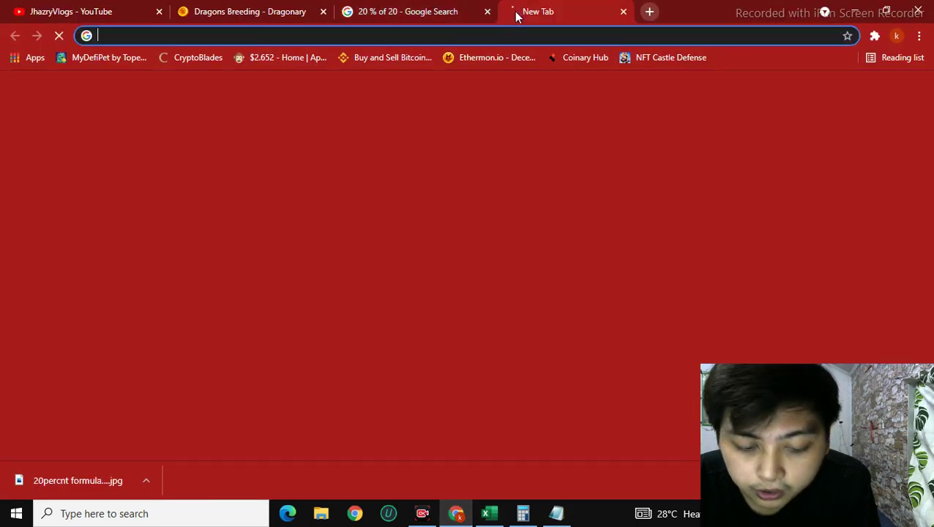
pyautogui.write('fb')
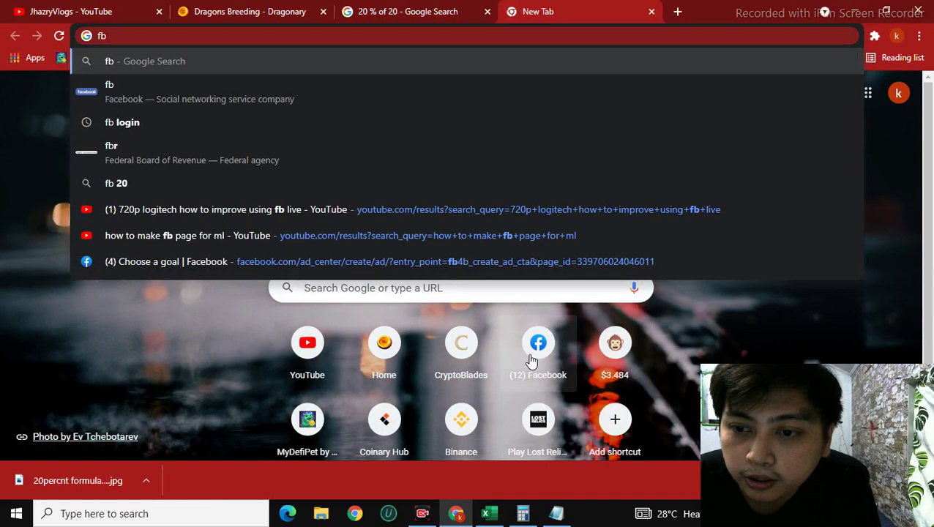
pyautogui.click(536, 344)
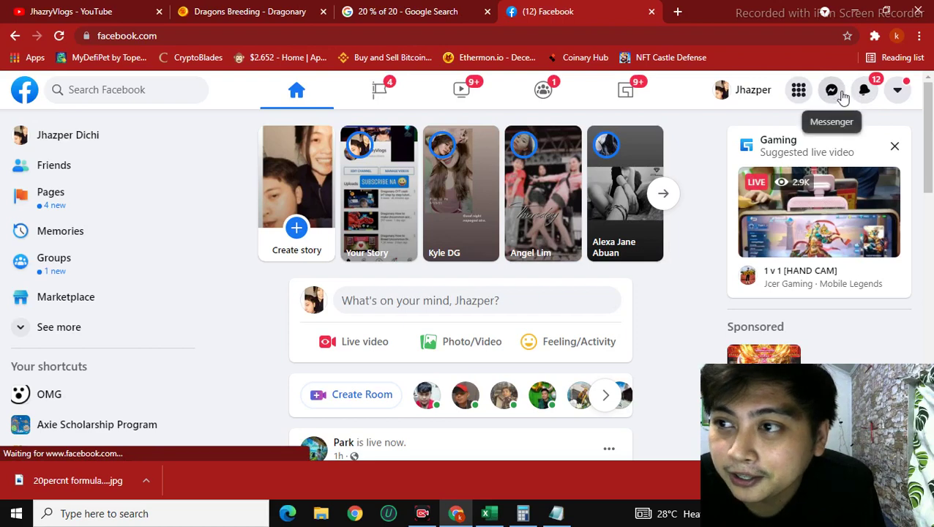
pyautogui.click(834, 94)
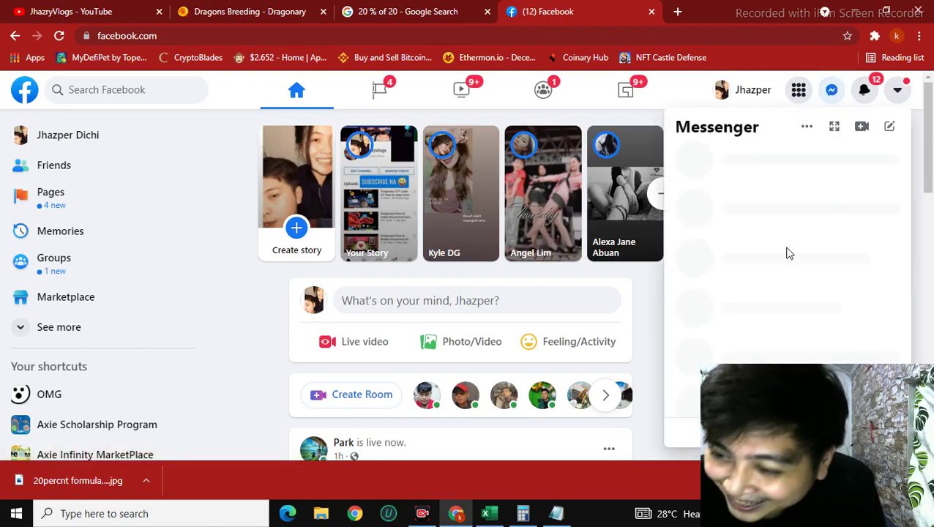
pyautogui.click(743, 304)
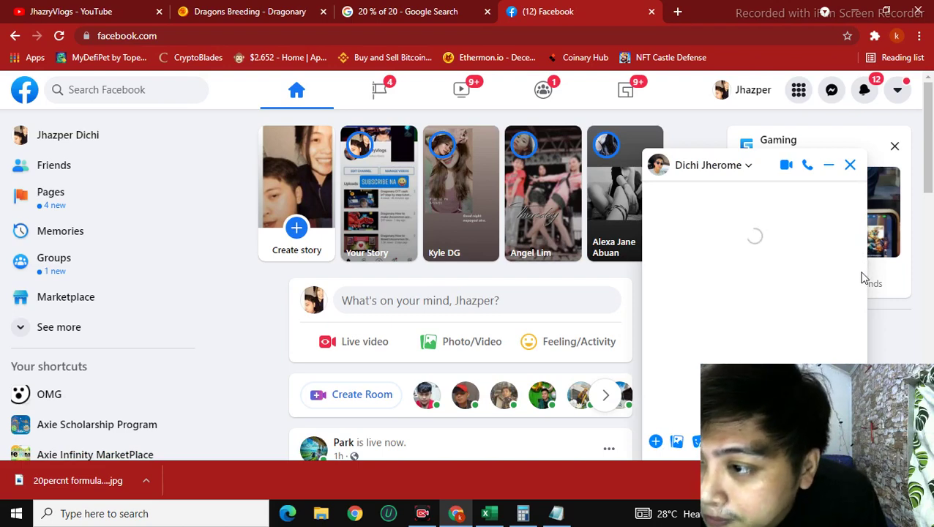
# Step: Find the Dragonary Altar breeding screenshots in the conversation and open one at full size
pyautogui.scroll(5, 861, 294)
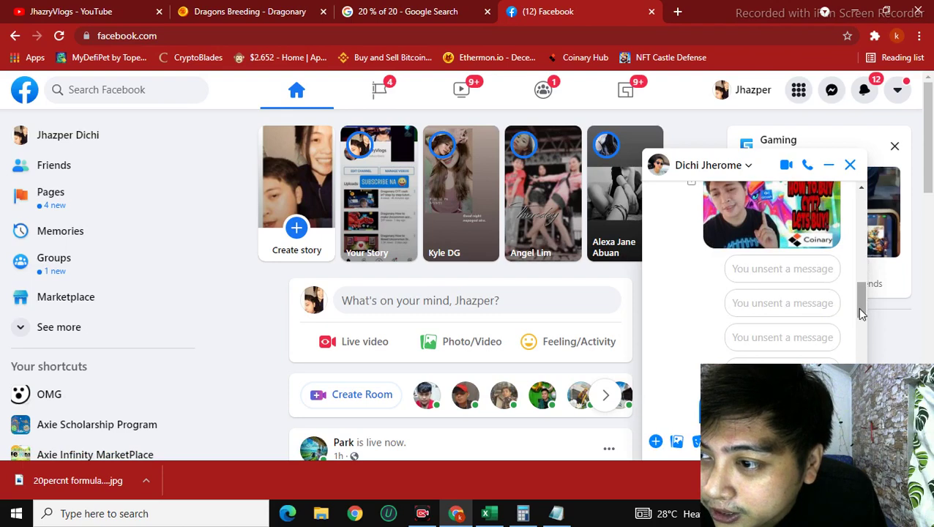
pyautogui.scroll(-3, 856, 308)
pyautogui.scroll(-5, 819, 316)
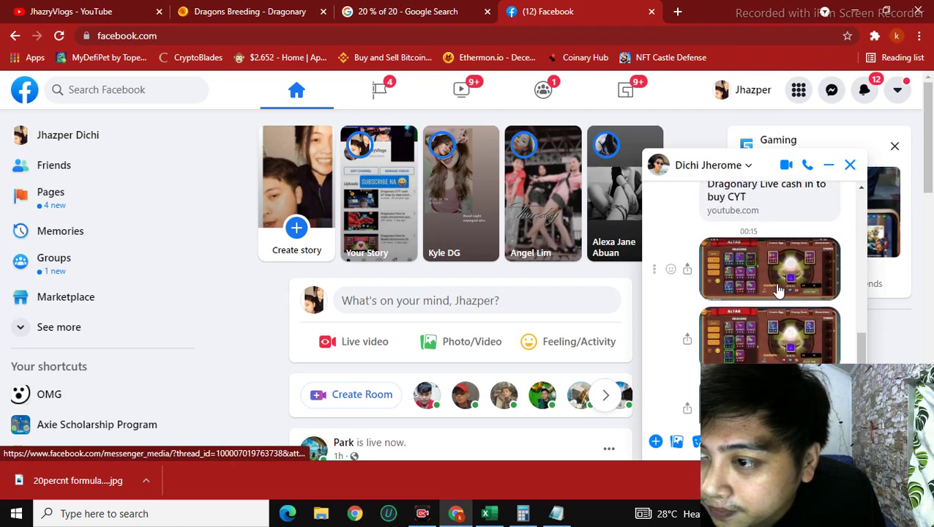
pyautogui.click(779, 287)
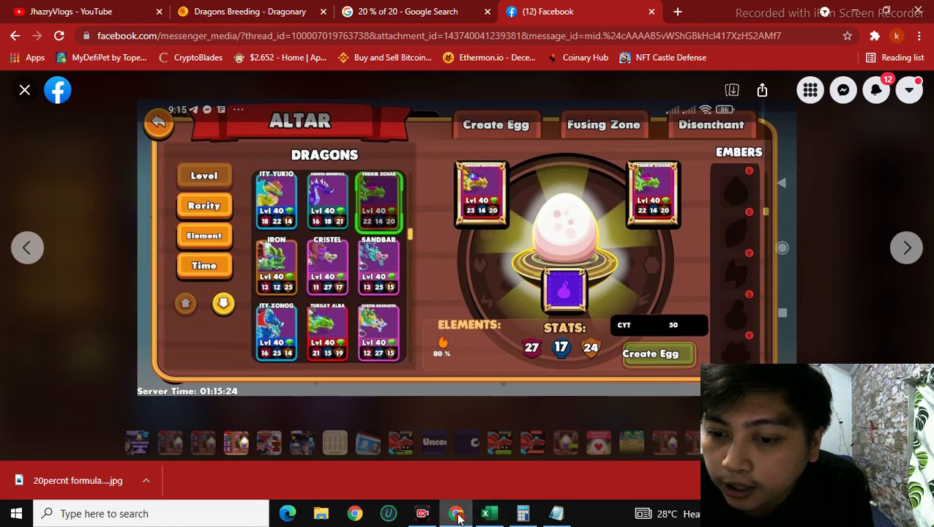
# Step: Return to the Google search results and calculate 20 % of 23 for the first parent's first stat
pyautogui.click(485, 513)
pyautogui.click(455, 513)
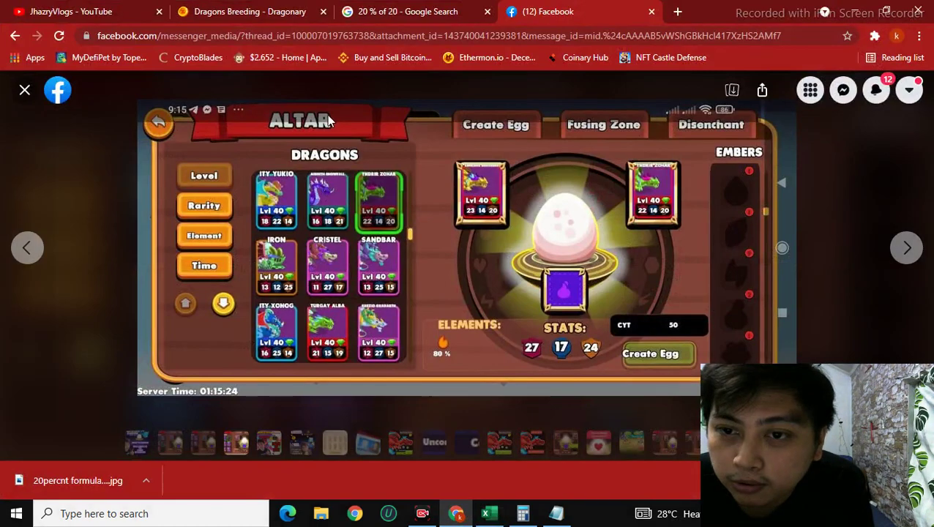
pyautogui.click(402, 14)
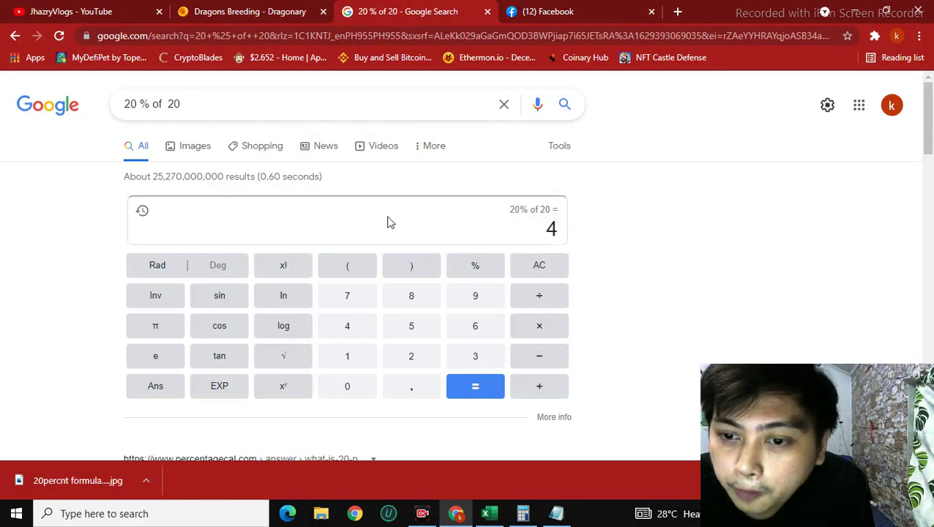
pyautogui.click(331, 103)
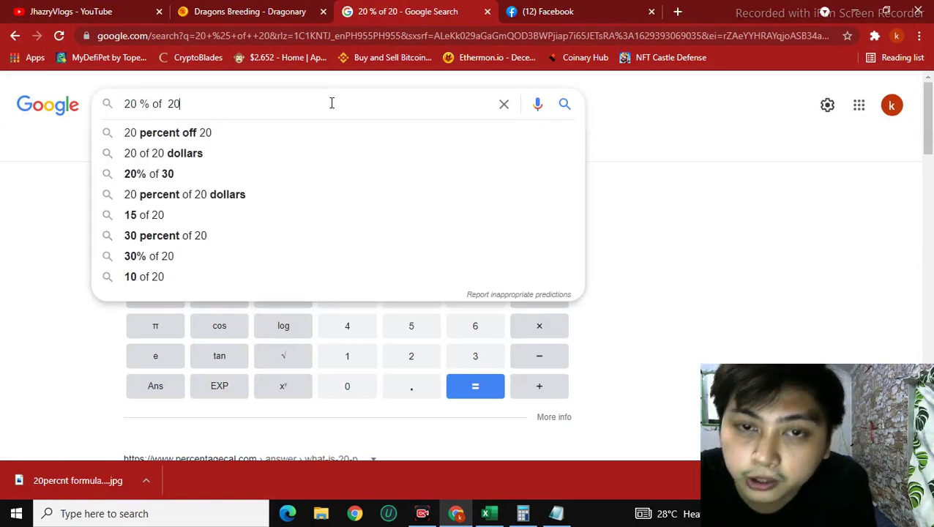
pyautogui.hotkey('ctrl', 'shift', 'Left')
pyautogui.write('23')
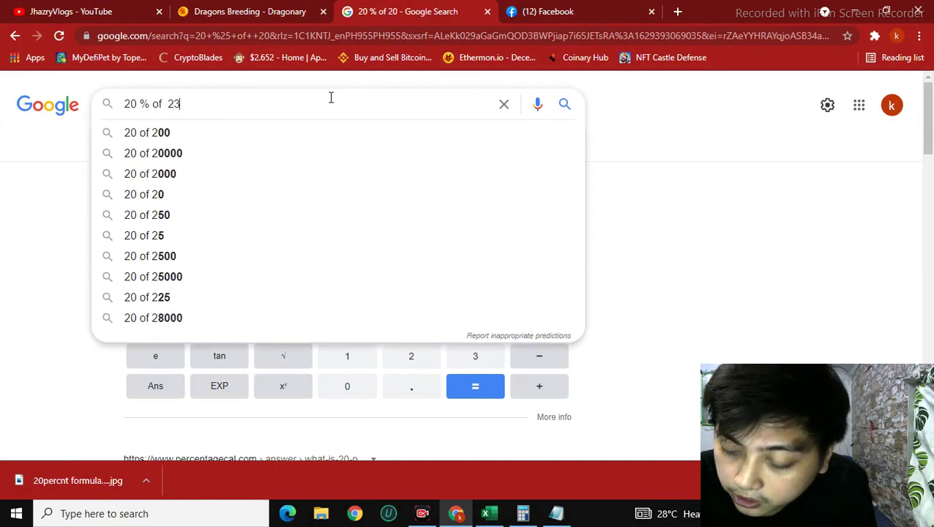
pyautogui.press('Return')
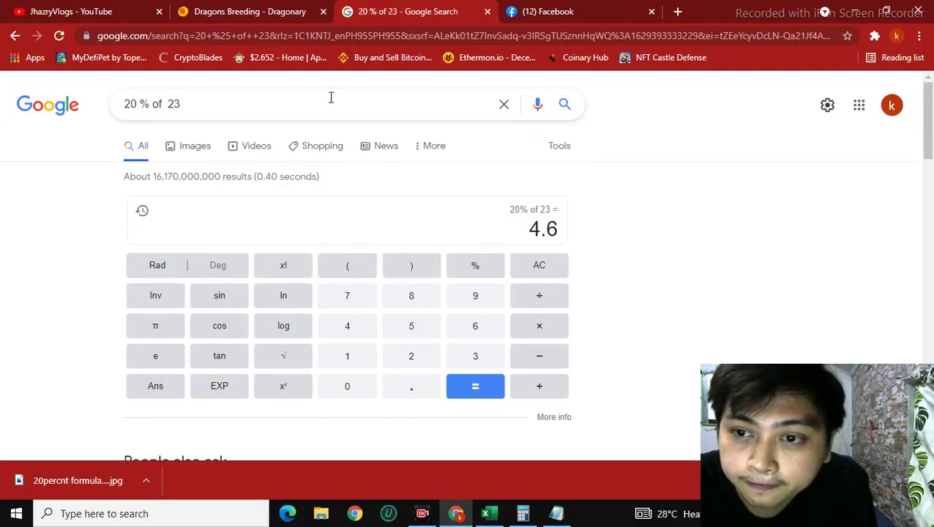
# Step: Check the parents' second stat in the Altar screenshot and calculate 20 % of 14 in Google
pyautogui.click(196, 106)
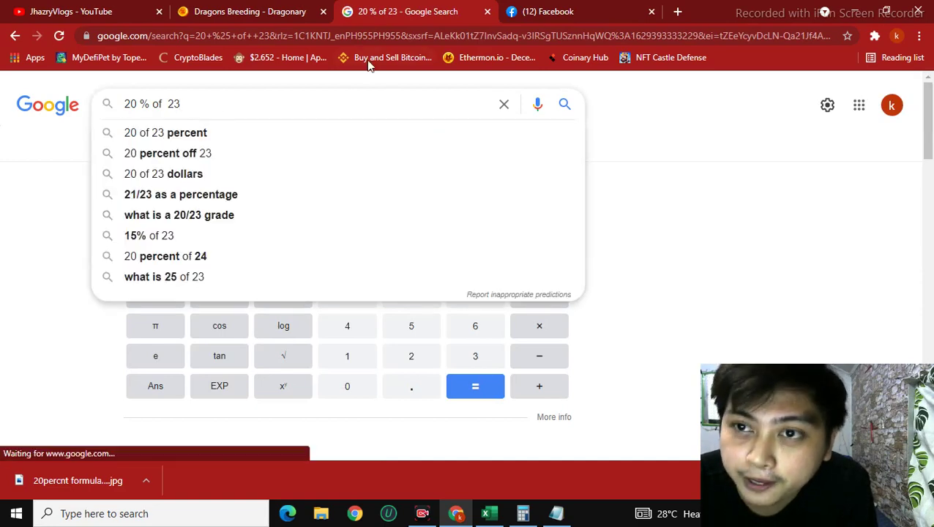
pyautogui.click(539, 13)
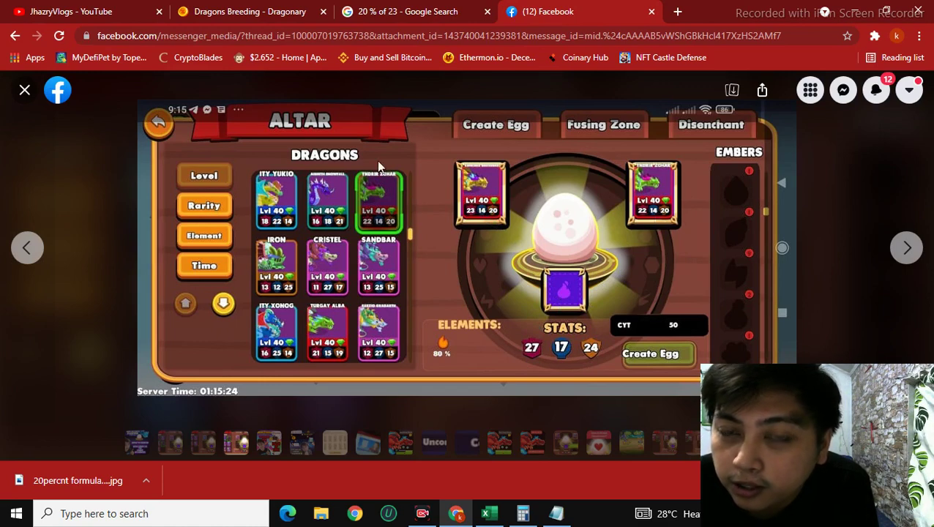
pyautogui.click(375, 11)
pyautogui.doubleClick(288, 103)
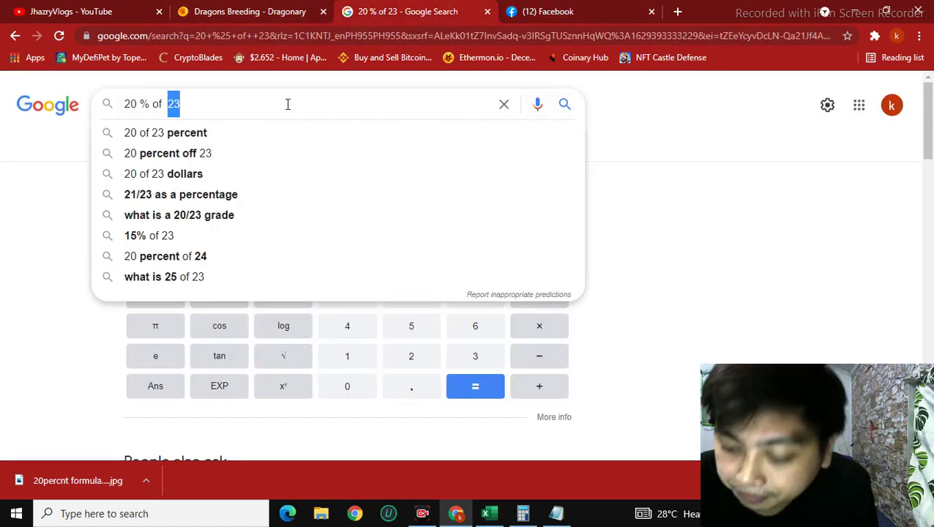
pyautogui.write('14')
pyautogui.press('Return')
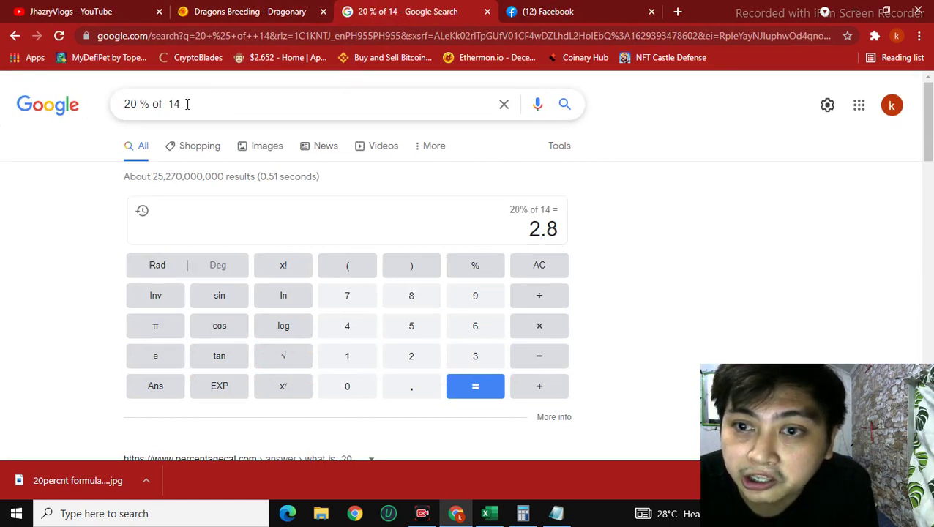
# Step: Compare the Altar screenshot's egg stats with the Google result and review the average-plus-20% rule in the Dragonary whitepaper
pyautogui.click(560, 22)
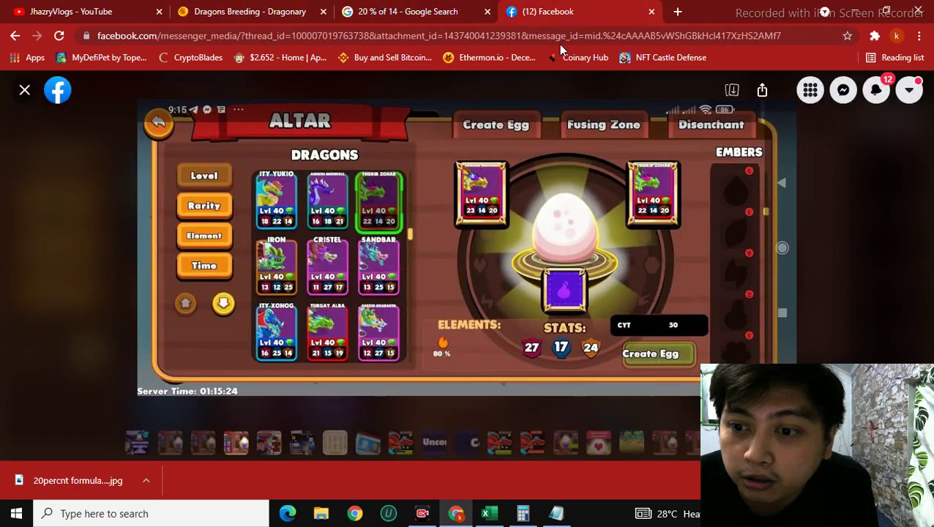
pyautogui.click(393, 16)
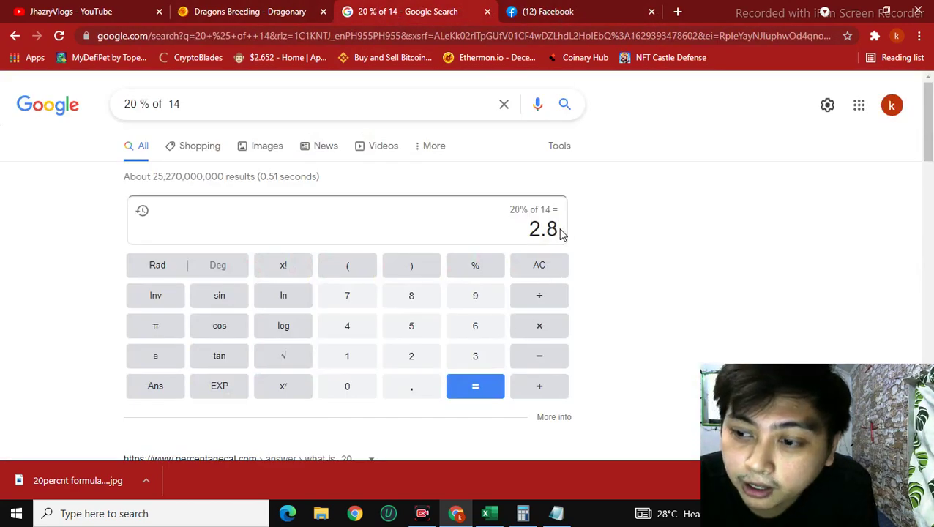
pyautogui.click(287, 15)
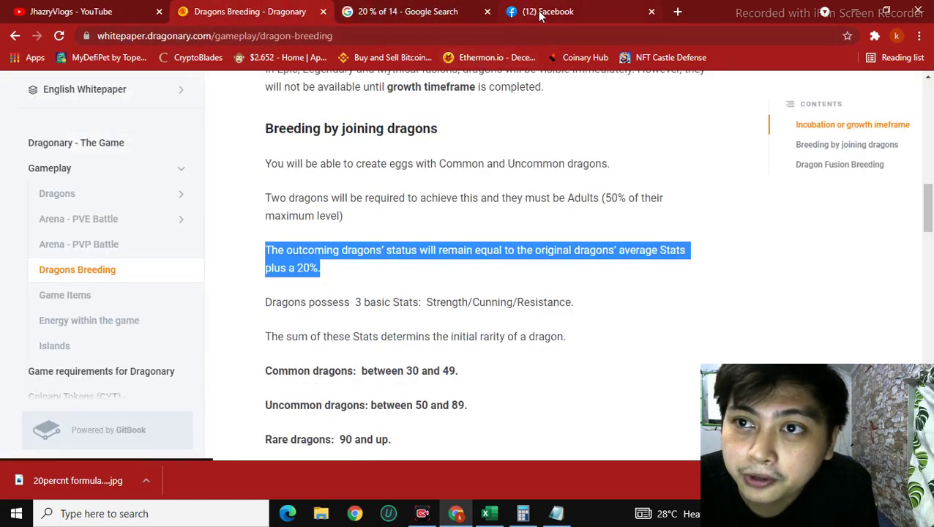
# Step: Check the parents' third stat in the Altar screenshot, calculate 20 % of 20 in Google and compare it with the egg's third stat
pyautogui.click(542, 15)
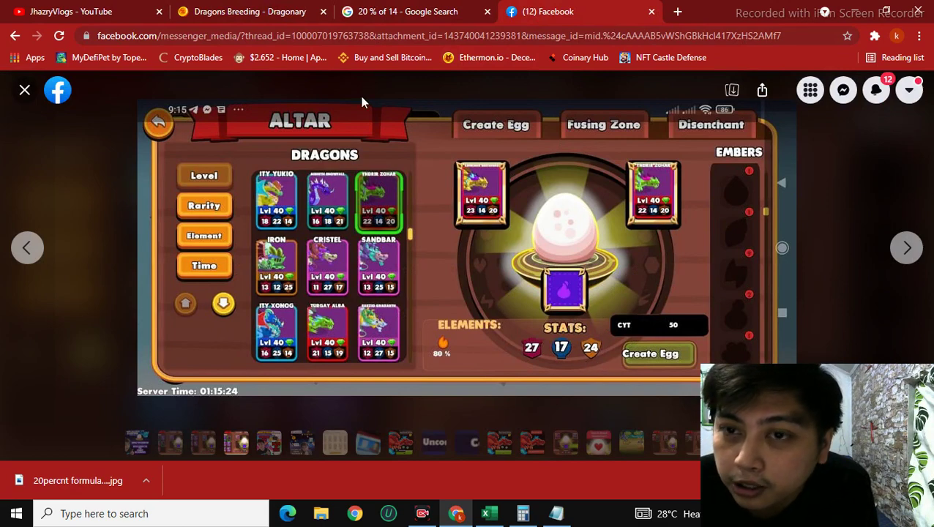
pyautogui.click(370, 11)
pyautogui.doubleClick(317, 103)
pyautogui.write('20')
pyautogui.press('Return')
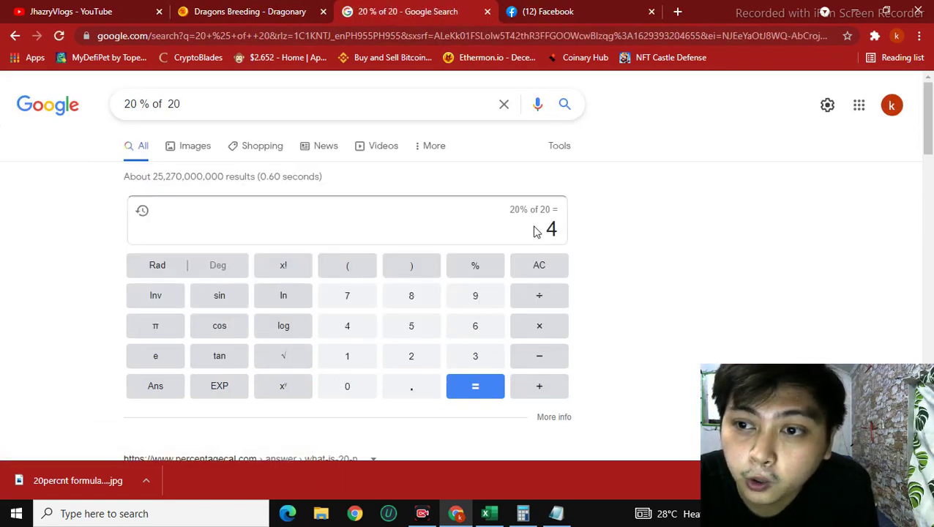
pyautogui.click(558, 16)
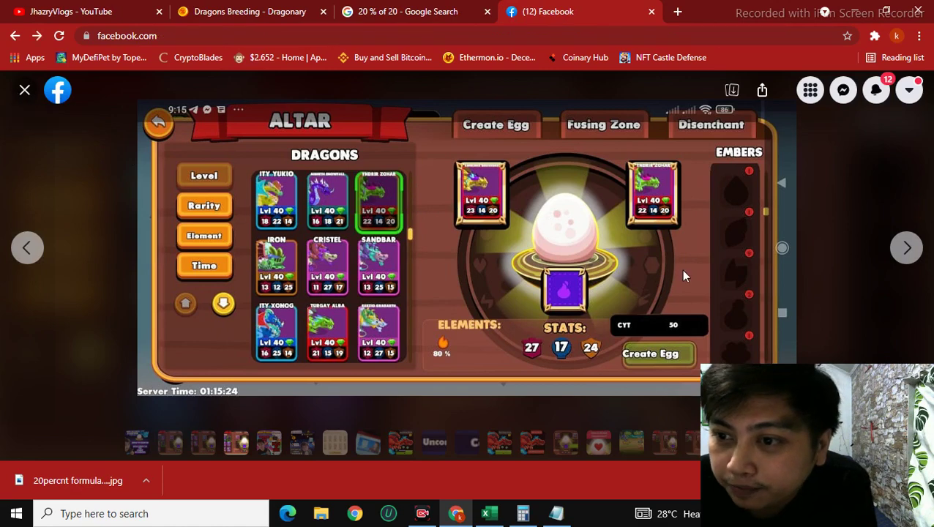
# Step: Close the current Altar screenshot and open the one from the conversation that pairs the 16/25/14 and 16/26/13 parents
pyautogui.press('Escape')
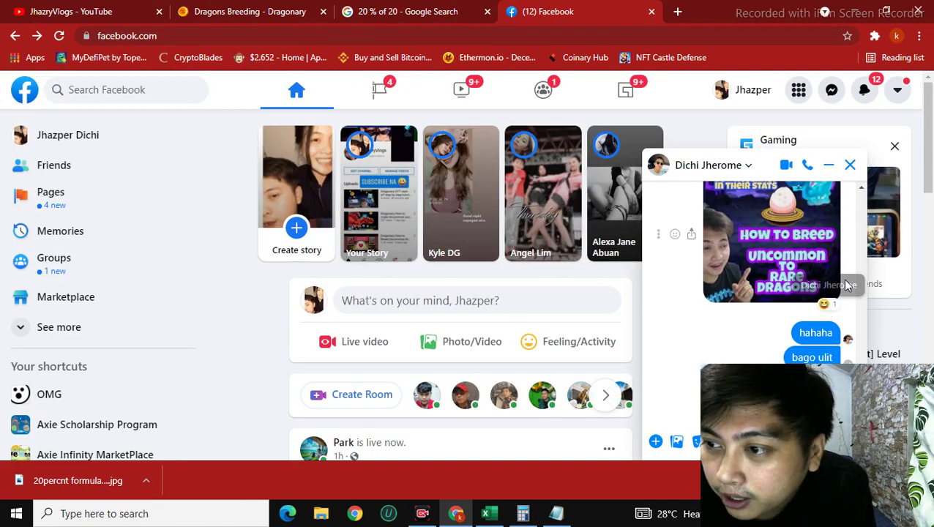
pyautogui.scroll(-5, 854, 290)
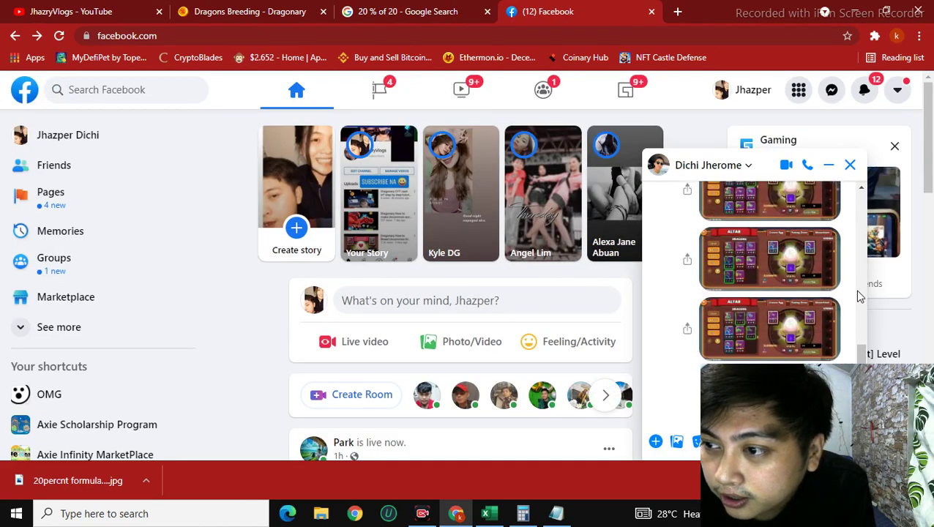
pyautogui.click(781, 269)
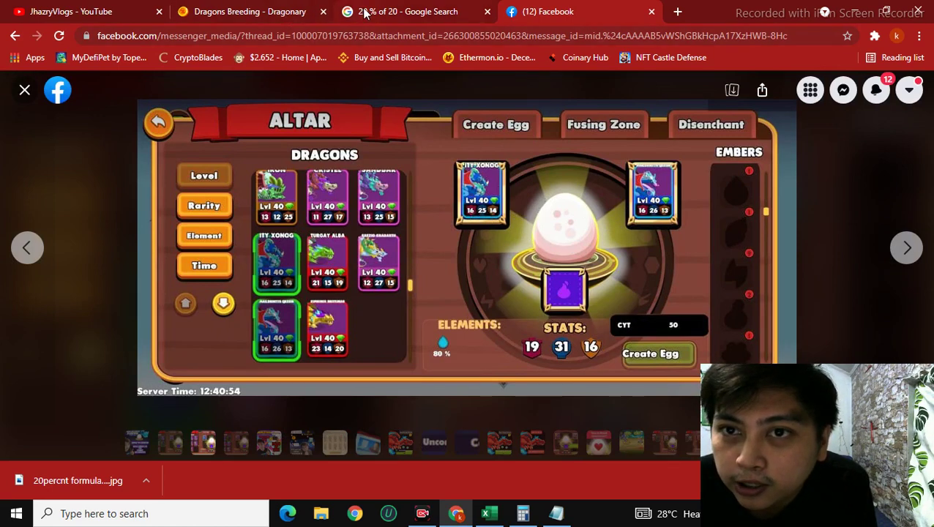
# Step: Calculate 20 % of 16 in Google for these parents' first stat
pyautogui.click(395, 11)
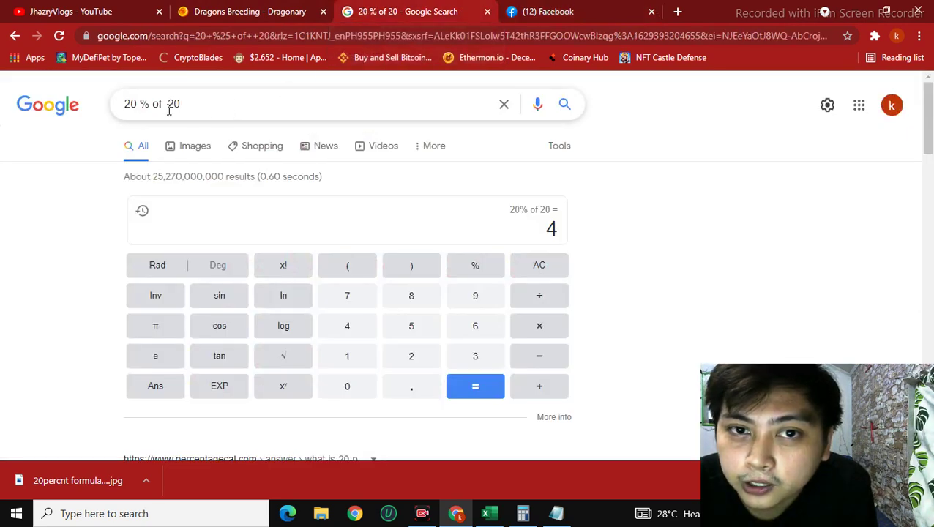
pyautogui.doubleClick(202, 103)
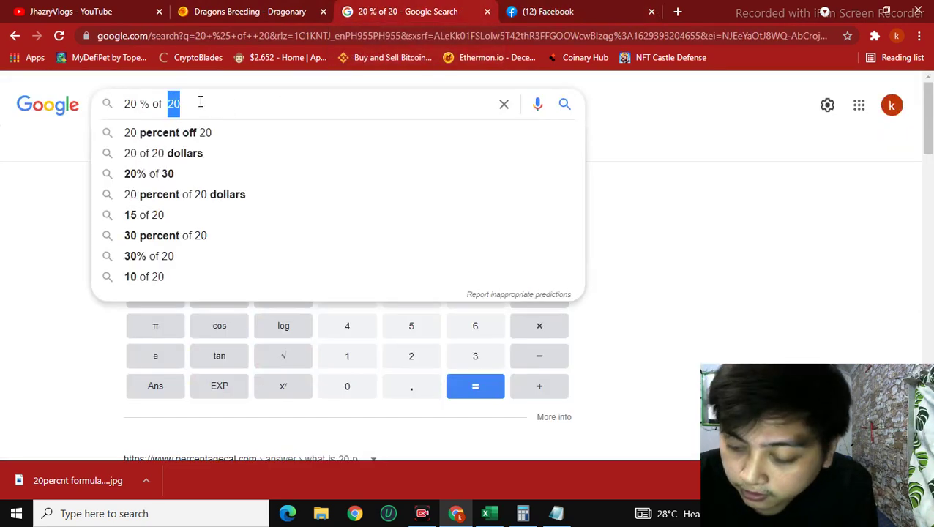
pyautogui.write('16')
pyautogui.press('Return')
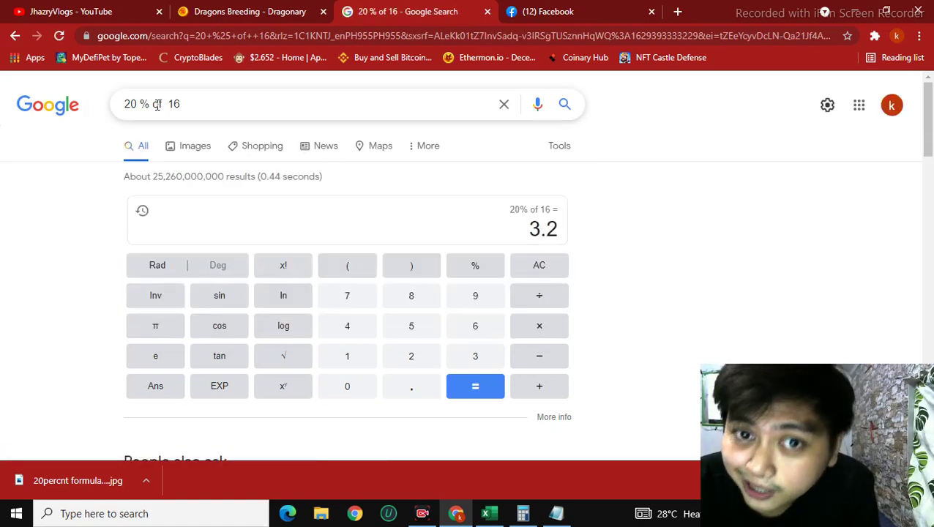
# Step: Check the parents' second stat in the Altar screenshot and calculate 20 % of 26 in Google
pyautogui.click(520, 12)
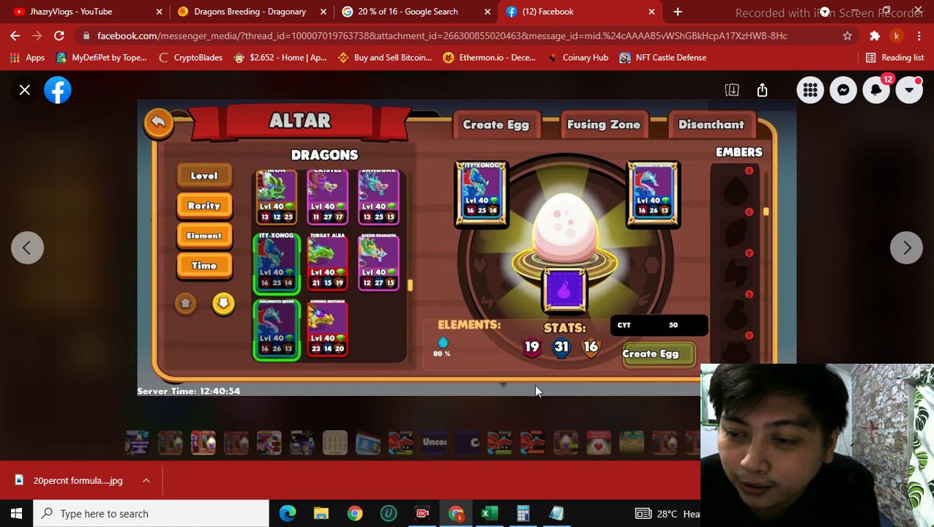
pyautogui.click(391, 13)
pyautogui.doubleClick(285, 103)
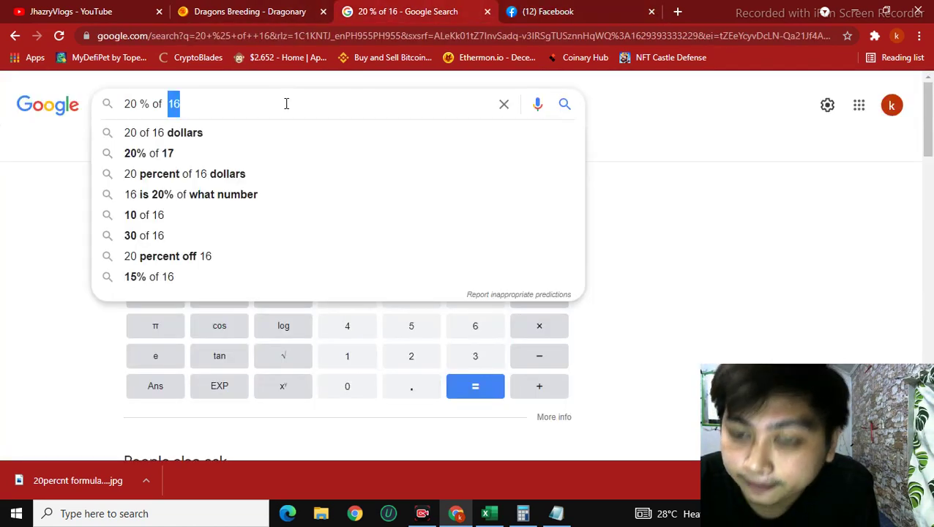
pyautogui.write('26')
pyautogui.press('Return')
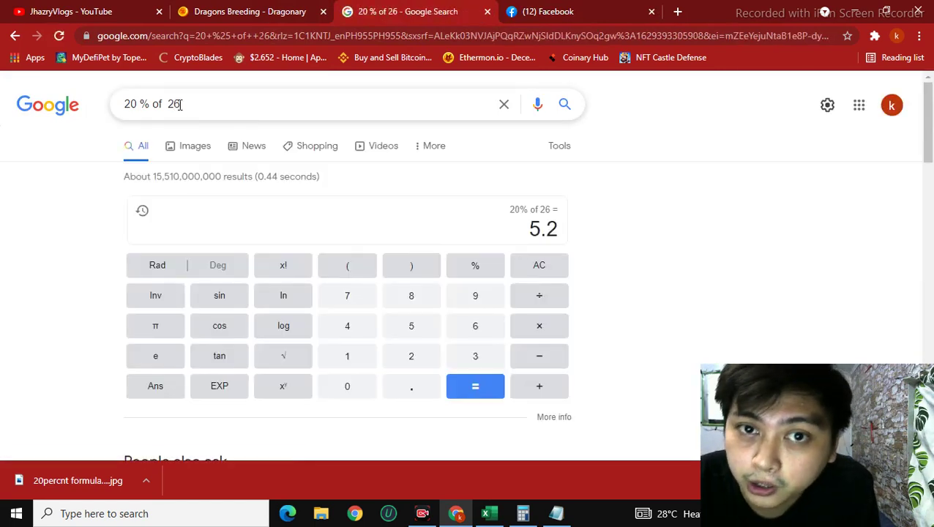
# Step: Check the third stat in the Altar screenshot, calculate 20 % of 14 in Google and compare it with the egg's third stat
pyautogui.click(532, 13)
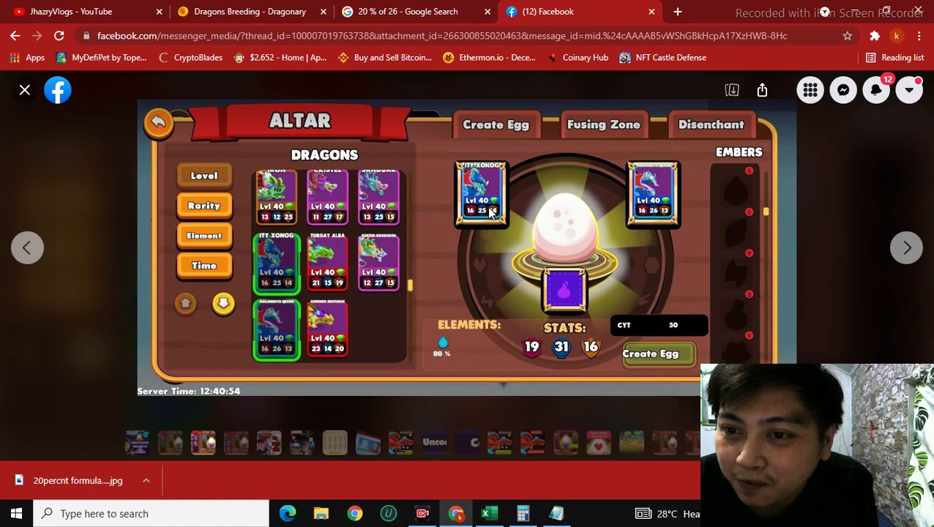
pyautogui.click(433, 14)
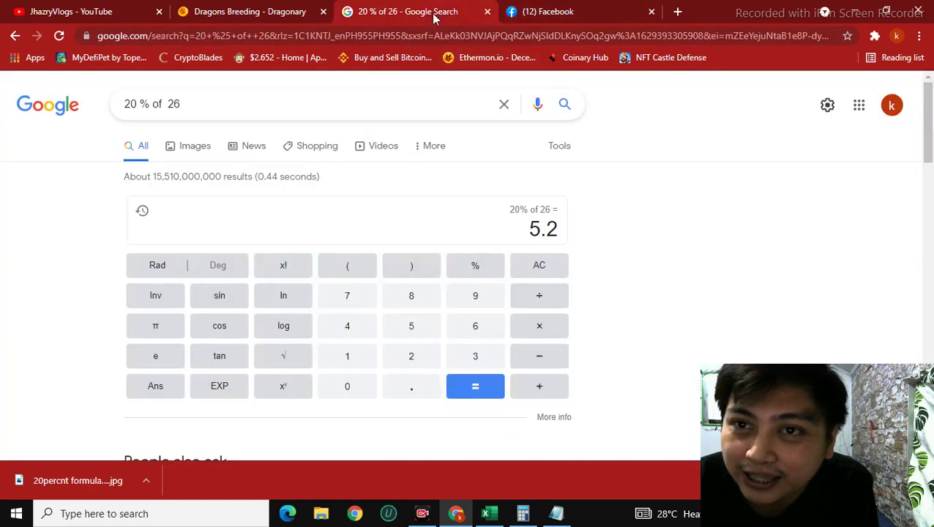
pyautogui.doubleClick(238, 104)
pyautogui.write('14')
pyautogui.press('Return')
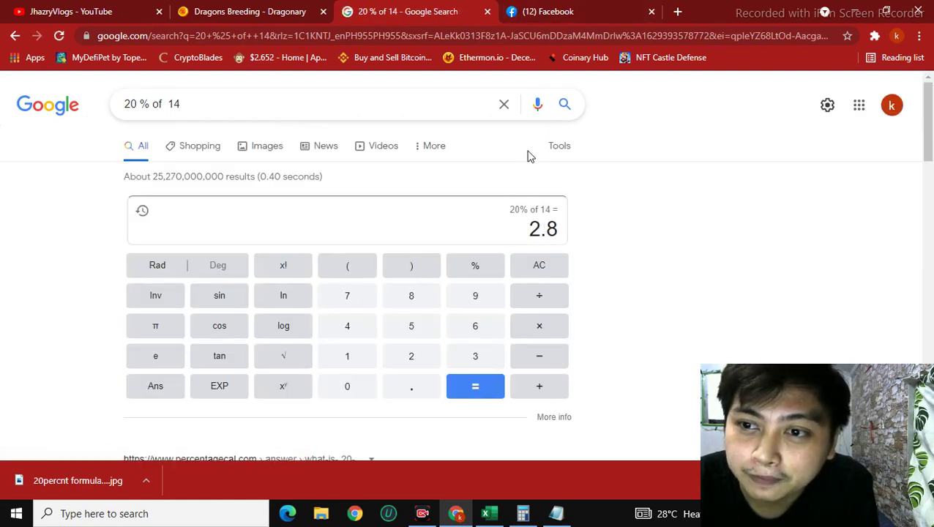
pyautogui.click(527, 12)
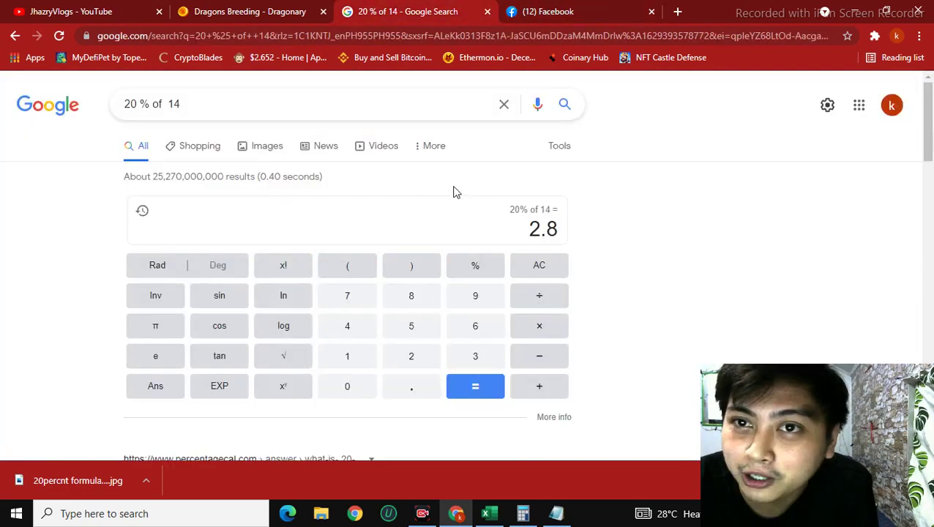
pyautogui.click(370, 11)
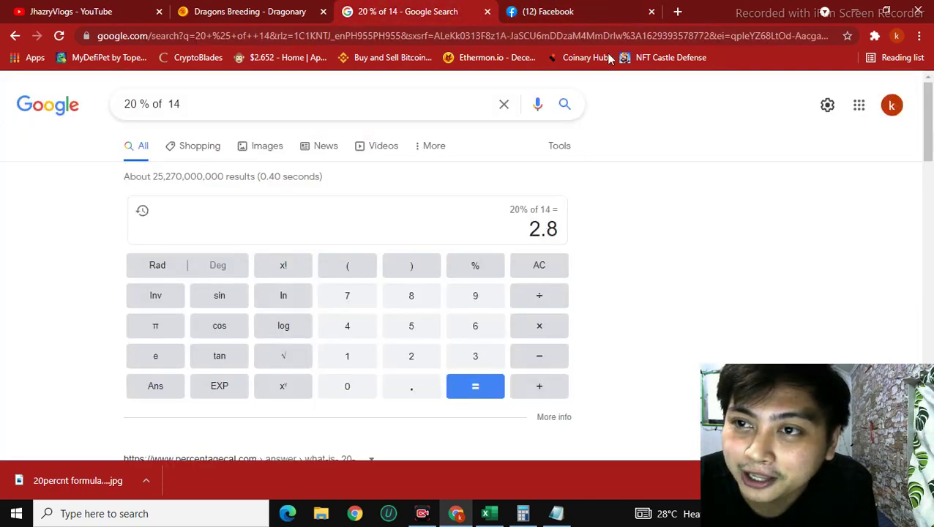
pyautogui.click(570, 12)
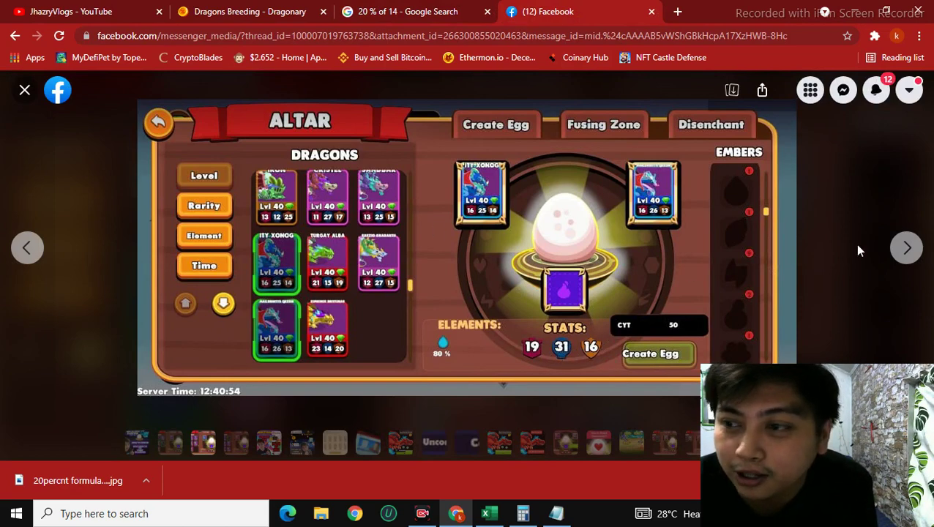
# Step: Close this Altar screenshot and open the one from the conversation that pairs the 11/27/17 and 12/27/15 parents
pyautogui.click(24, 91)
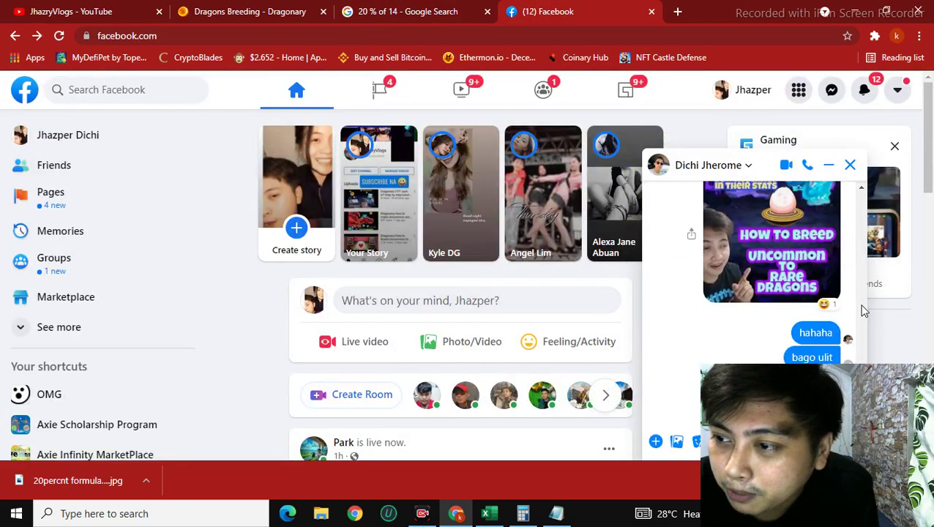
pyautogui.scroll(-5, 856, 308)
pyautogui.click(805, 329)
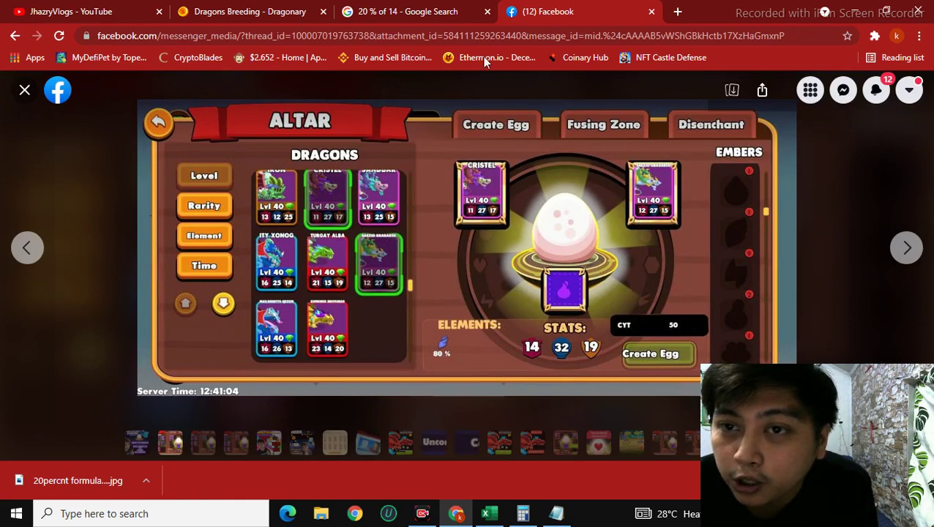
# Step: Calculate 20 % of 12 in Google for the second parent's first stat
pyautogui.click(431, 13)
pyautogui.doubleClick(224, 103)
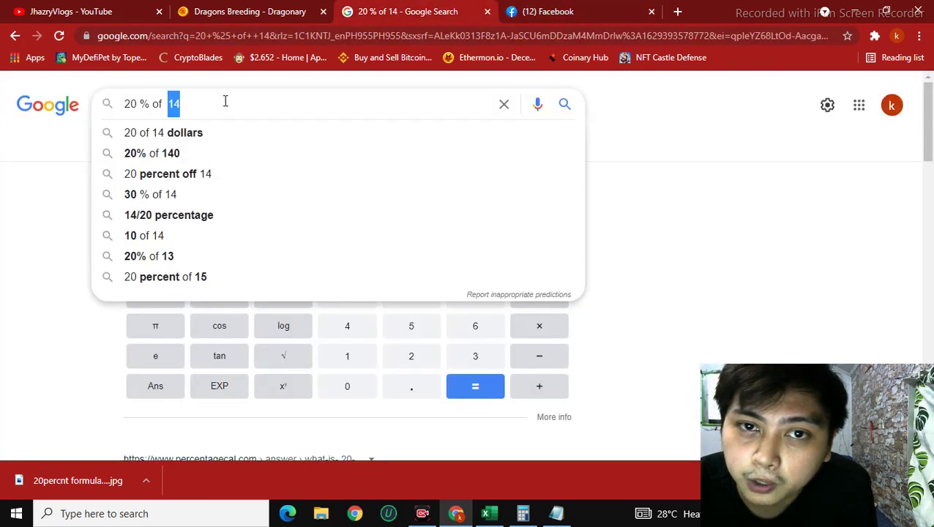
pyautogui.write('12')
pyautogui.press('Return')
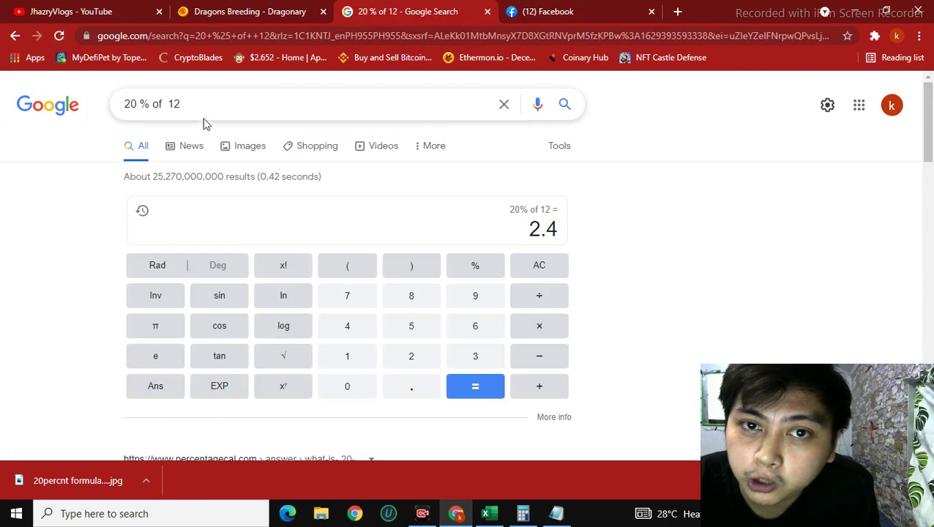
# Step: Compare the egg's first stat in the Altar screenshot and calculate 20 % of 27 in Google for the parents' second stat
pyautogui.click(545, 14)
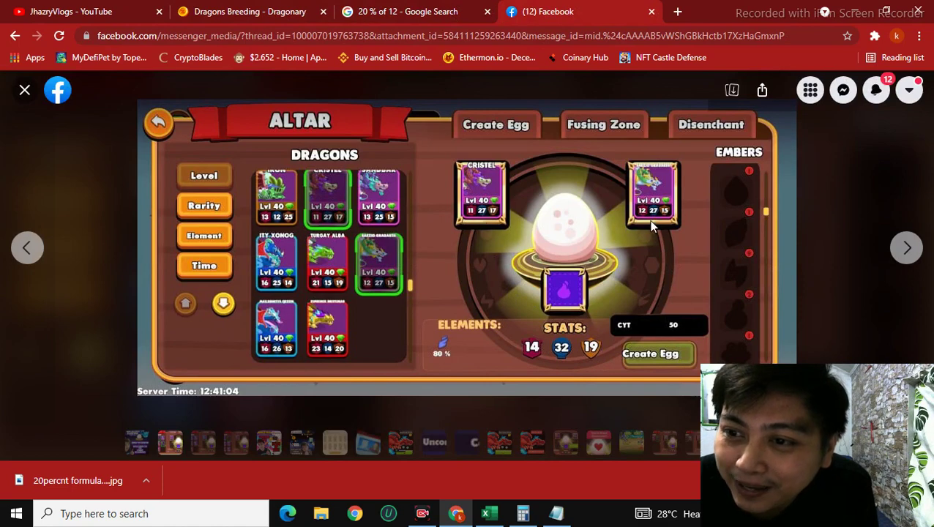
pyautogui.click(374, 12)
pyautogui.doubleClick(295, 99)
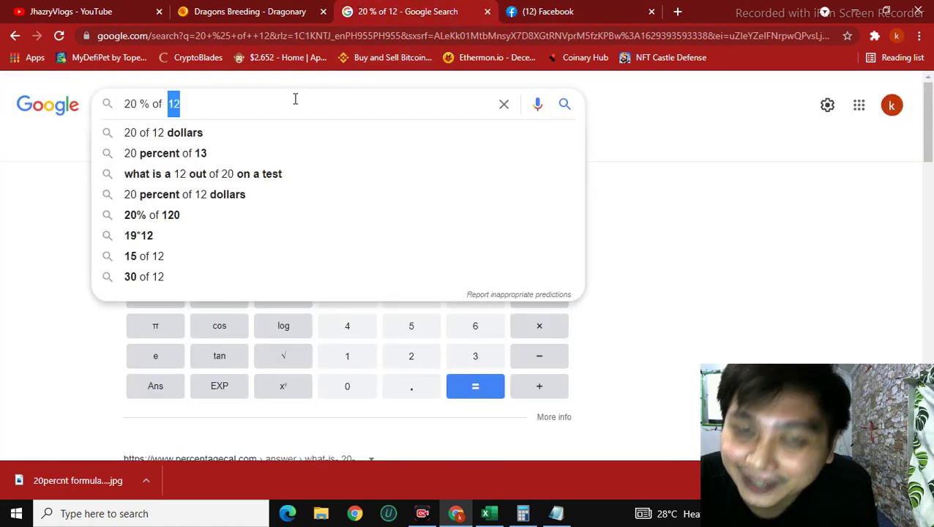
pyautogui.write('27')
pyautogui.press('Return')
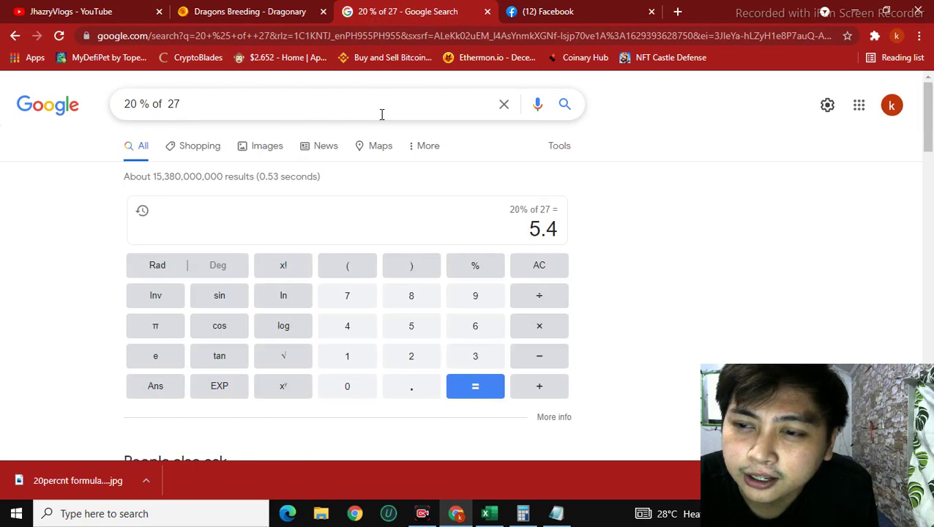
# Step: Compare the egg's second stat in the Altar screenshot and calculate 20 % of 17 in Google for the first parent's third stat
pyautogui.click(568, 11)
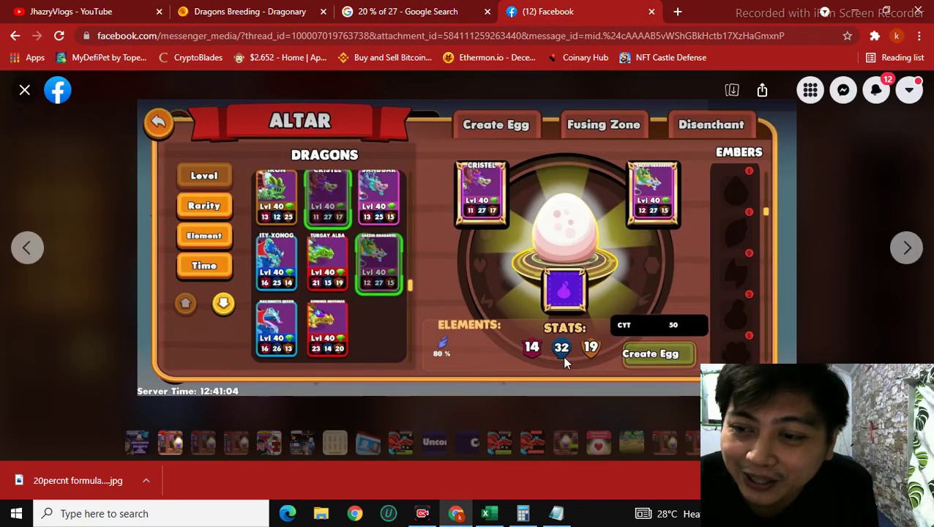
pyautogui.click(407, 12)
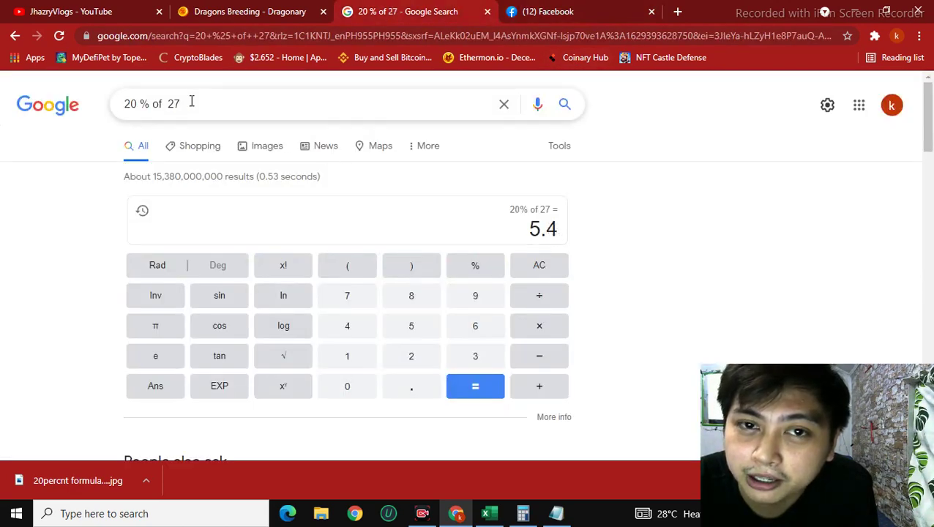
pyautogui.click(547, 12)
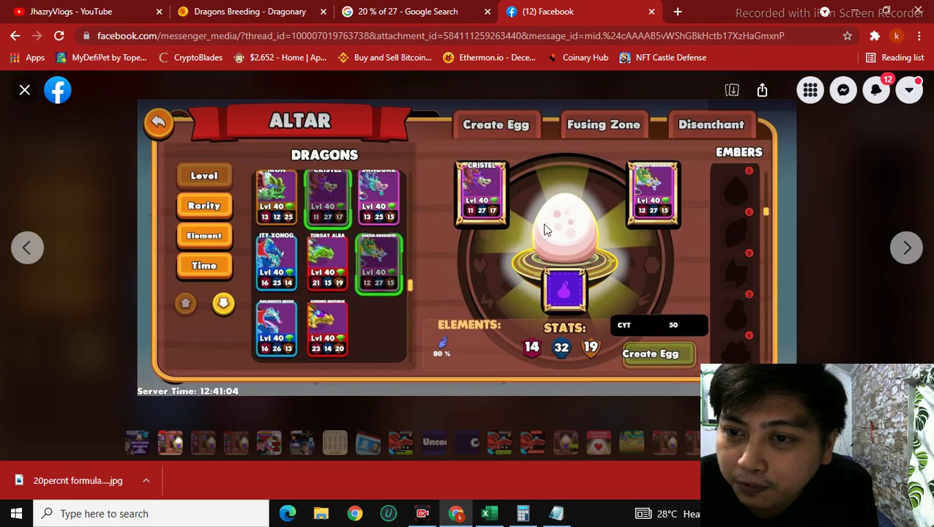
pyautogui.click(379, 13)
pyautogui.doubleClick(271, 96)
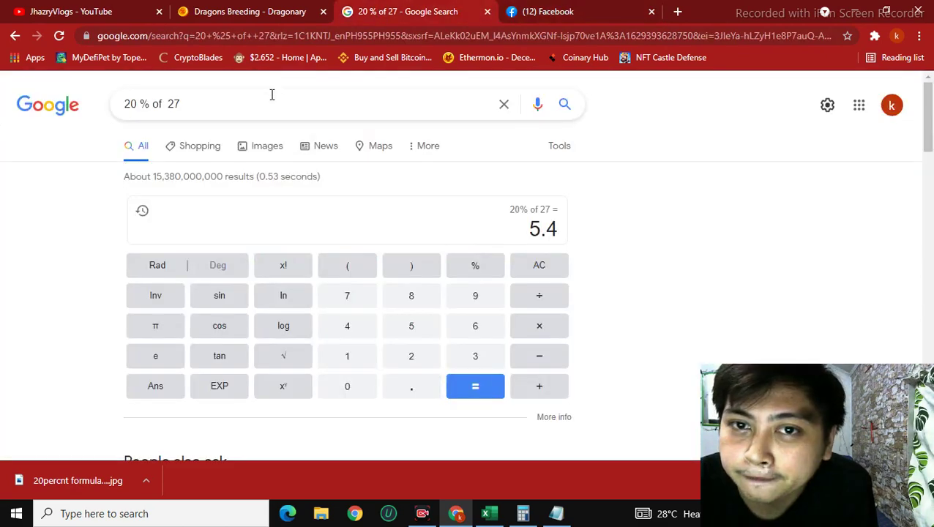
pyautogui.write('17')
pyautogui.press('Return')
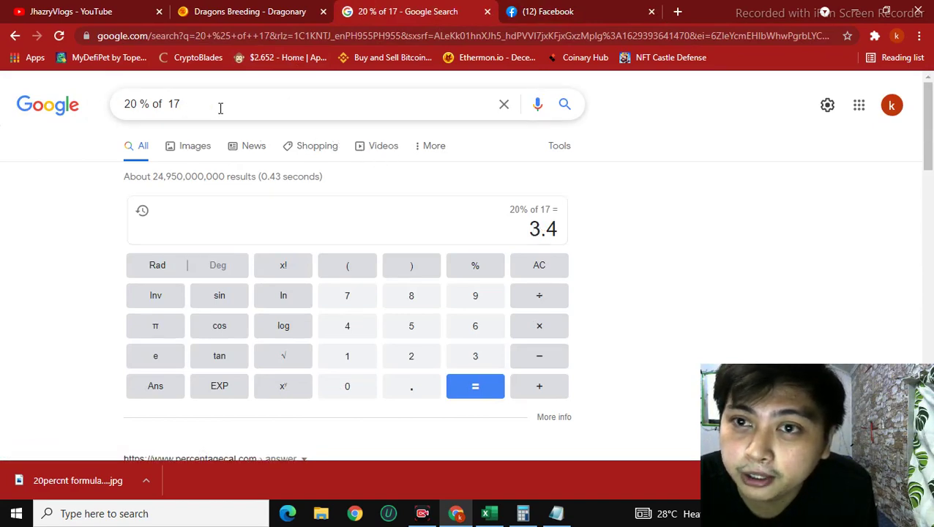
# Step: Check the egg's third stat, close the screenshot and the Facebook page, and switch to the generation dragonary workbook in Excel
pyautogui.click(542, 13)
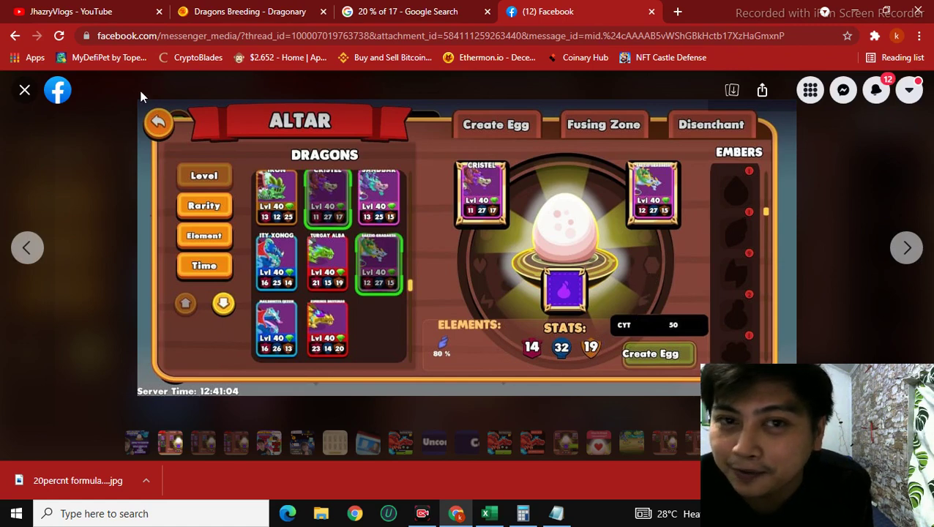
pyautogui.click(26, 92)
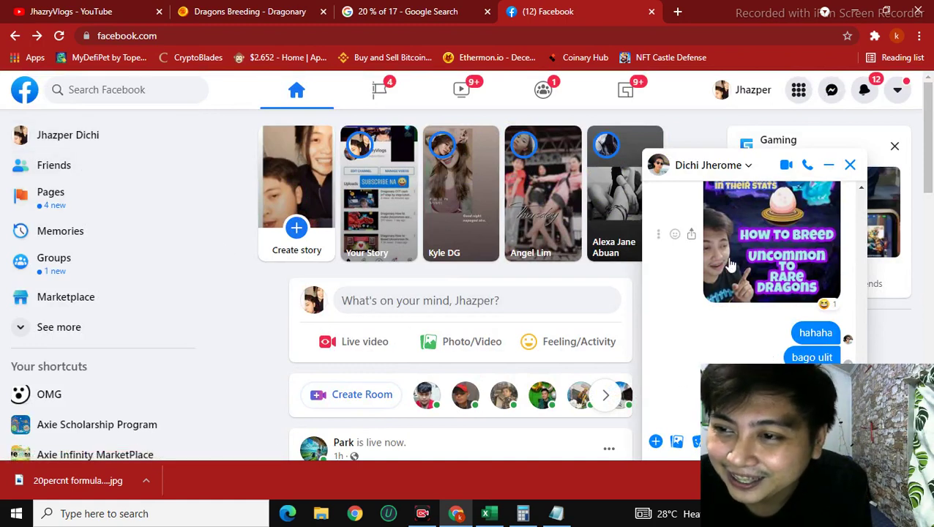
pyautogui.click(829, 165)
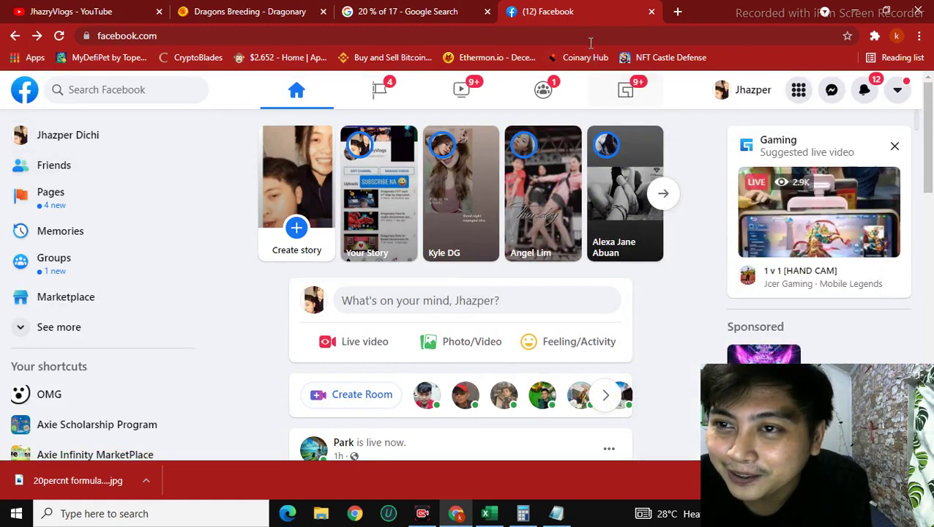
pyautogui.click(650, 13)
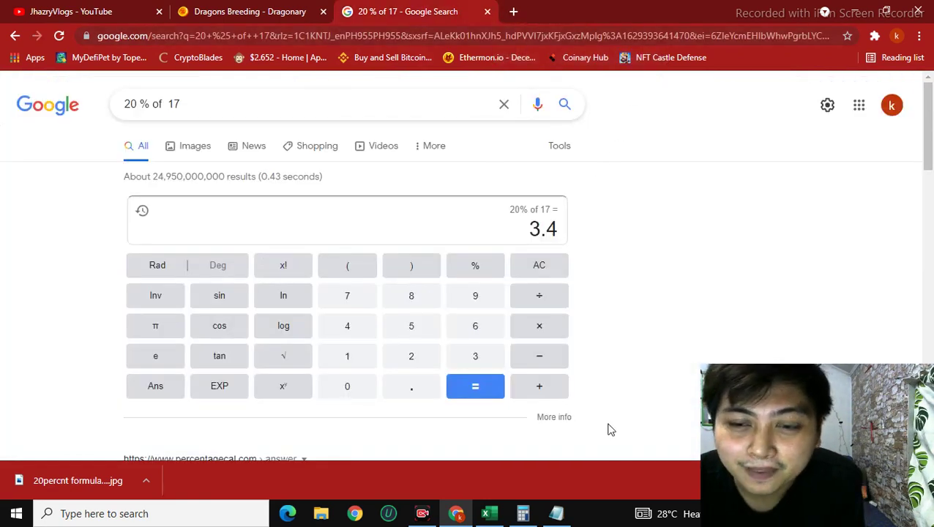
pyautogui.click(489, 513)
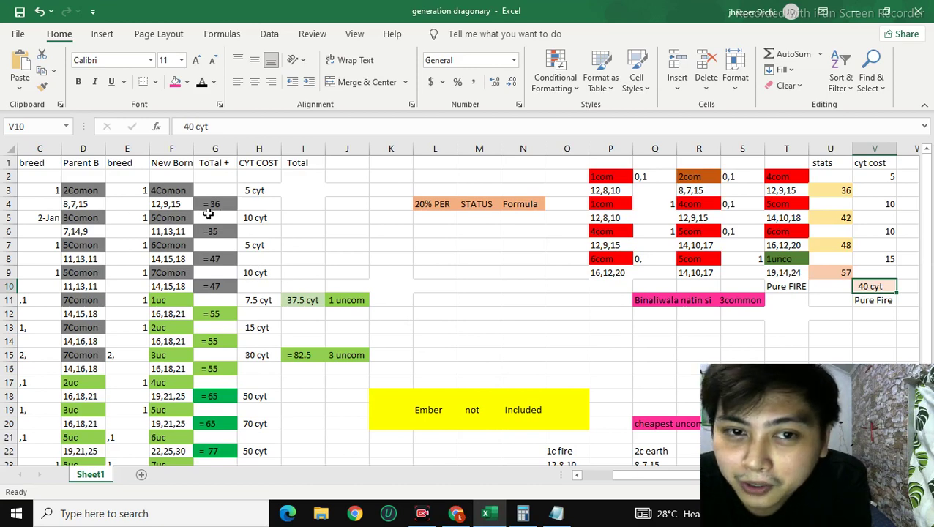
# Step: Look over the generation table down to 14 gen, then switch to Chrome and calculate 20 % of 12 in Google
pyautogui.moveTo(631, 475); pyautogui.dragTo(596, 474)
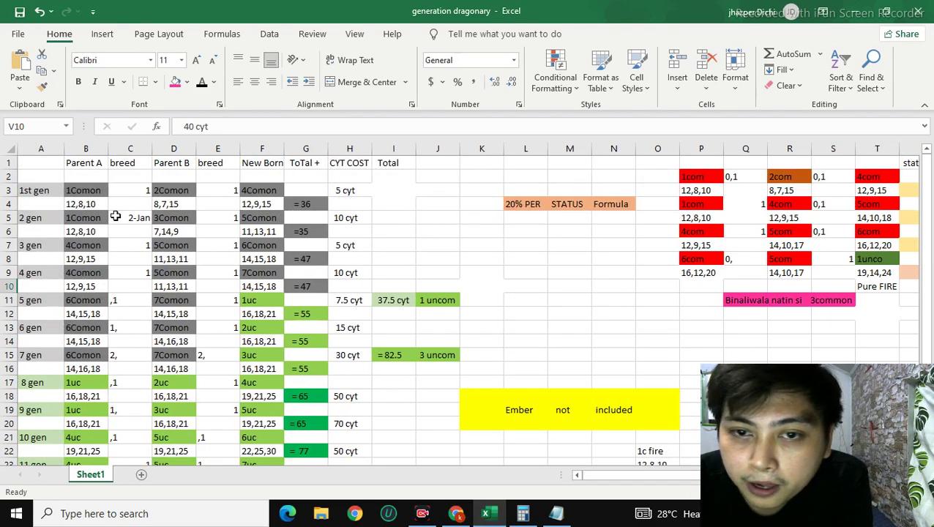
pyautogui.scroll(-4, 322, 329)
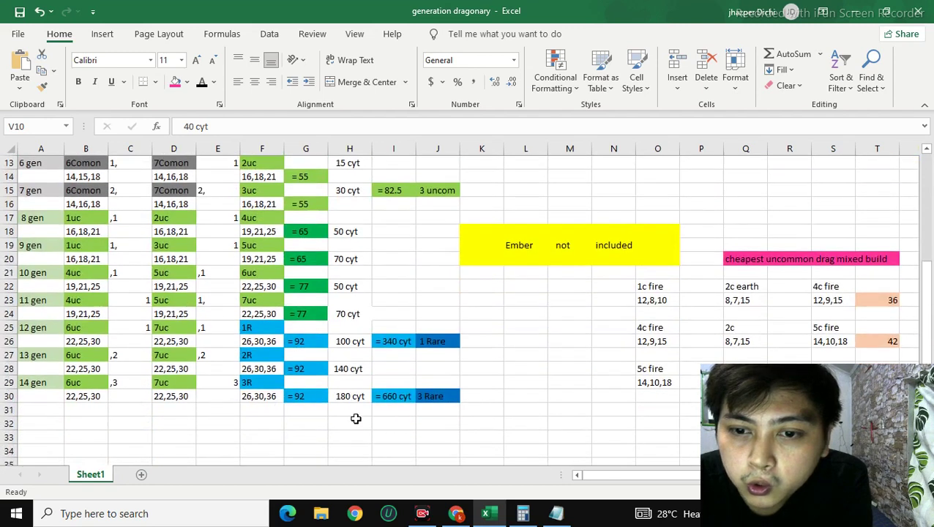
pyautogui.scroll(4, 341, 401)
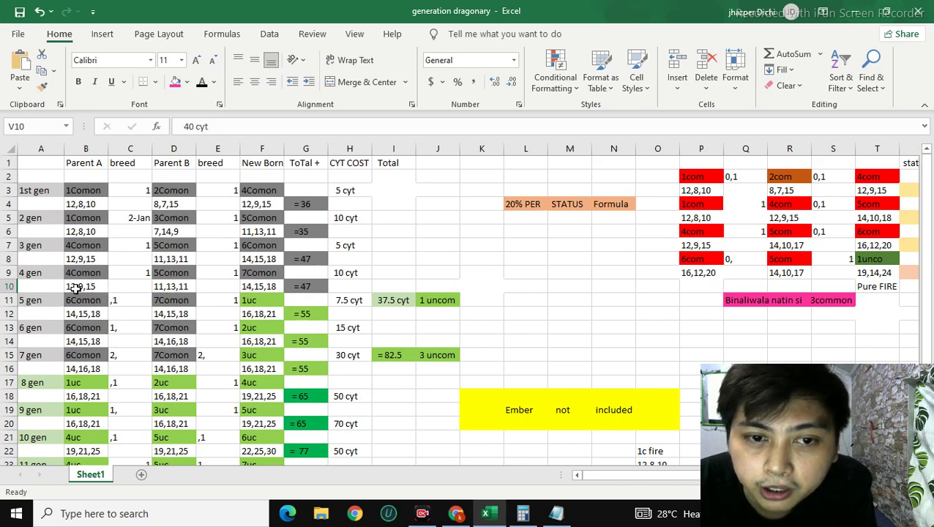
pyautogui.click(455, 513)
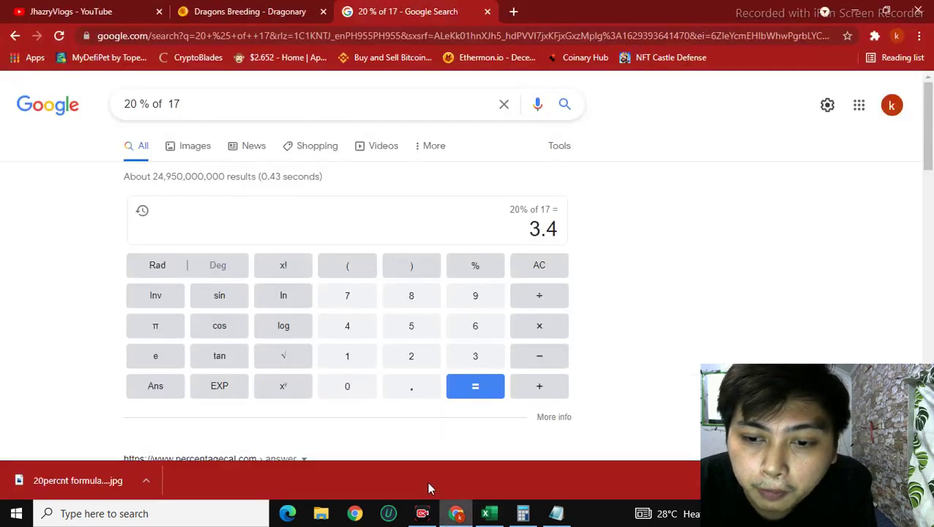
pyautogui.doubleClick(239, 99)
pyautogui.write('12')
pyautogui.press('Return')
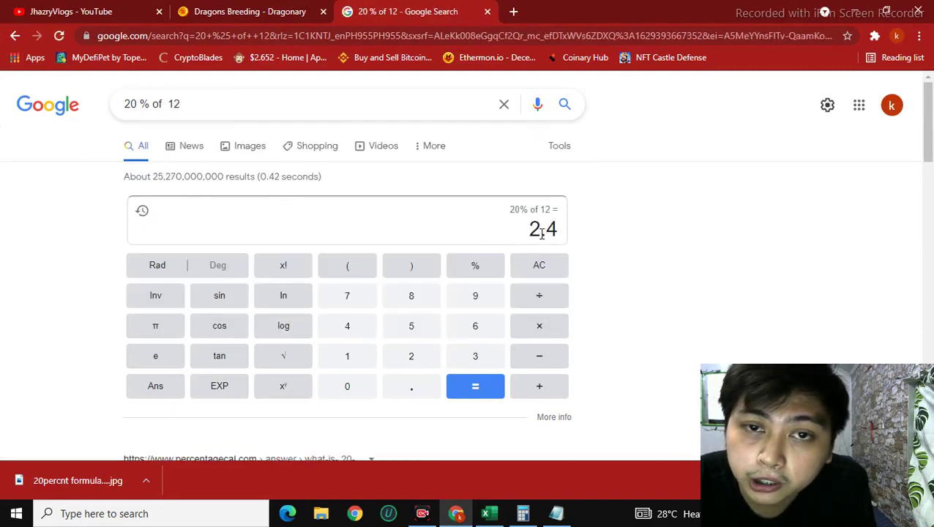
# Step: Check the parents' stats in the Excel generation table and calculate 20 % of 13 in Google
pyautogui.click(486, 515)
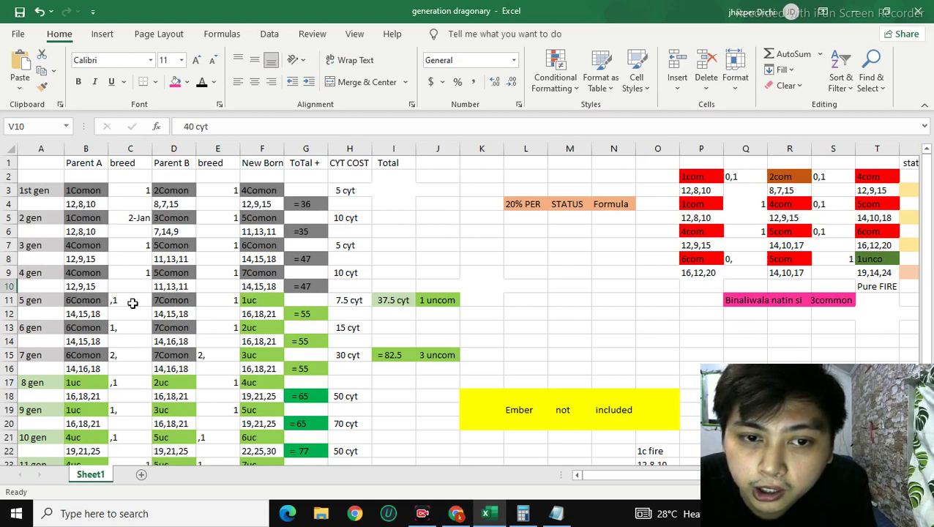
pyautogui.click(455, 515)
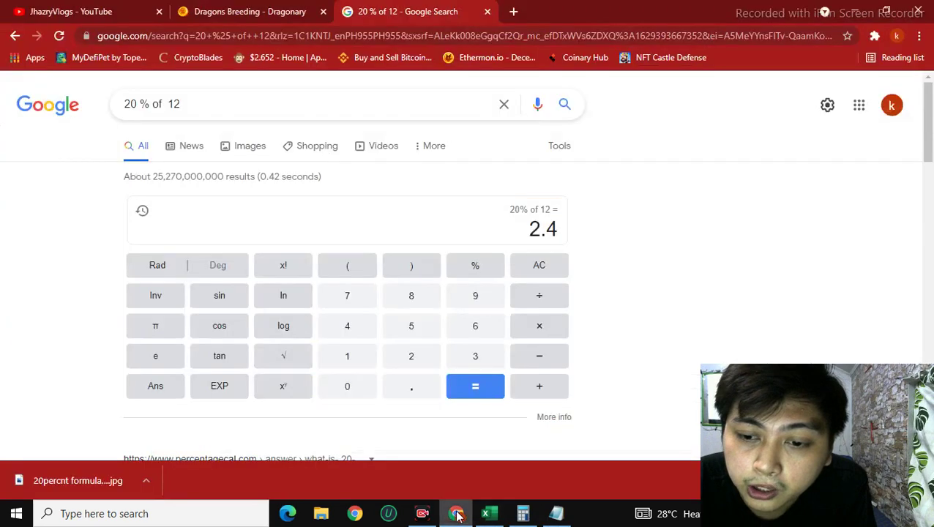
pyautogui.doubleClick(261, 104)
pyautogui.write('13')
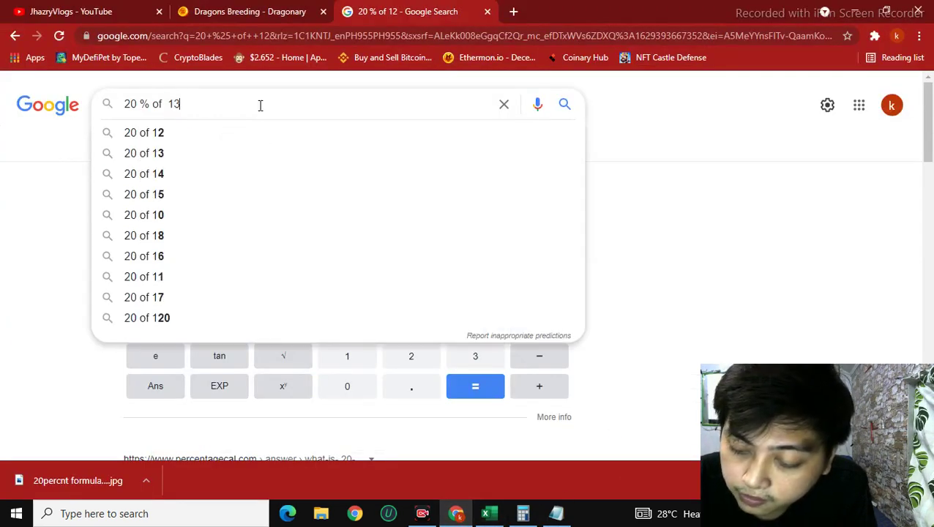
pyautogui.press('Return')
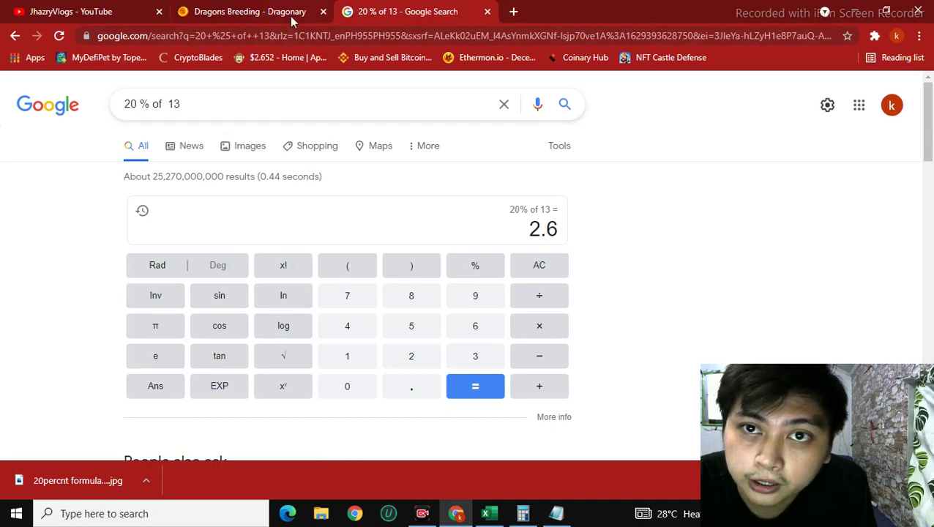
# Step: Recheck the generation table in Excel and calculate 20 % of 15 in Google
pyautogui.click(485, 513)
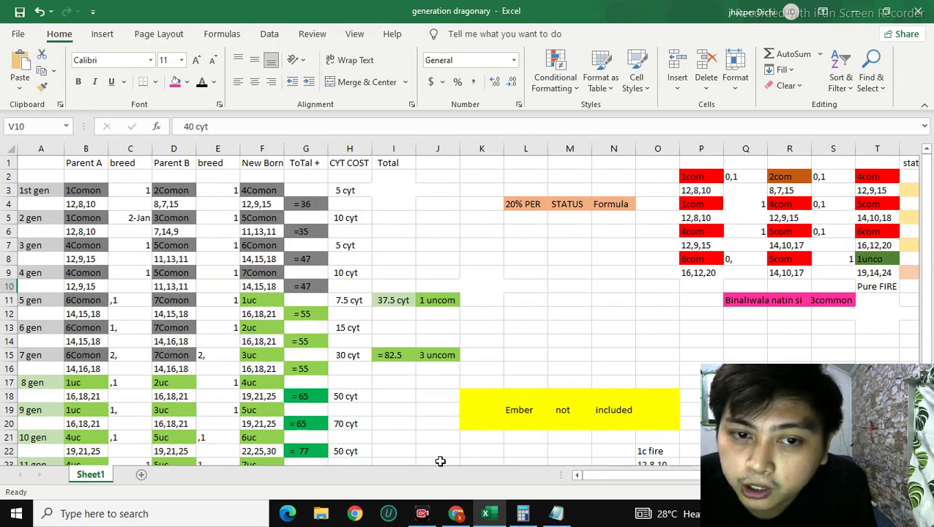
pyautogui.click(456, 513)
pyautogui.doubleClick(256, 107)
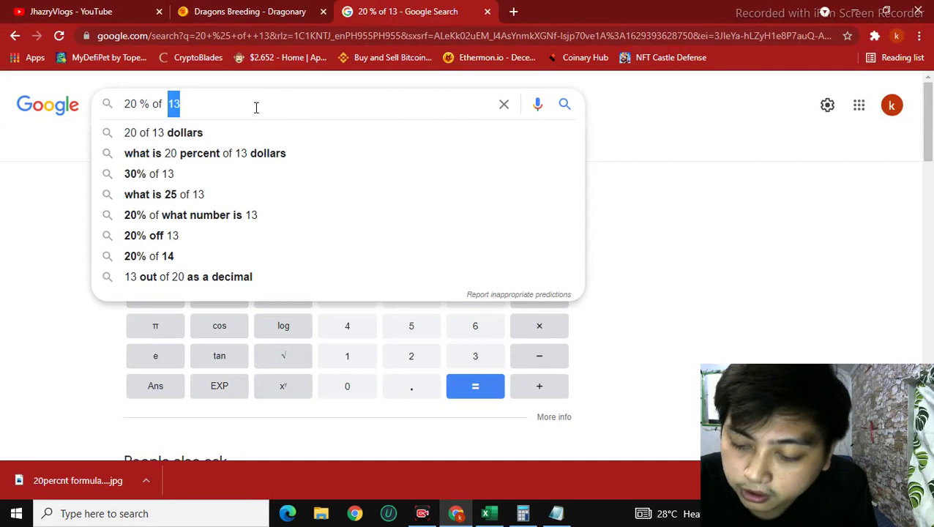
pyautogui.write('15')
pyautogui.press('Return')
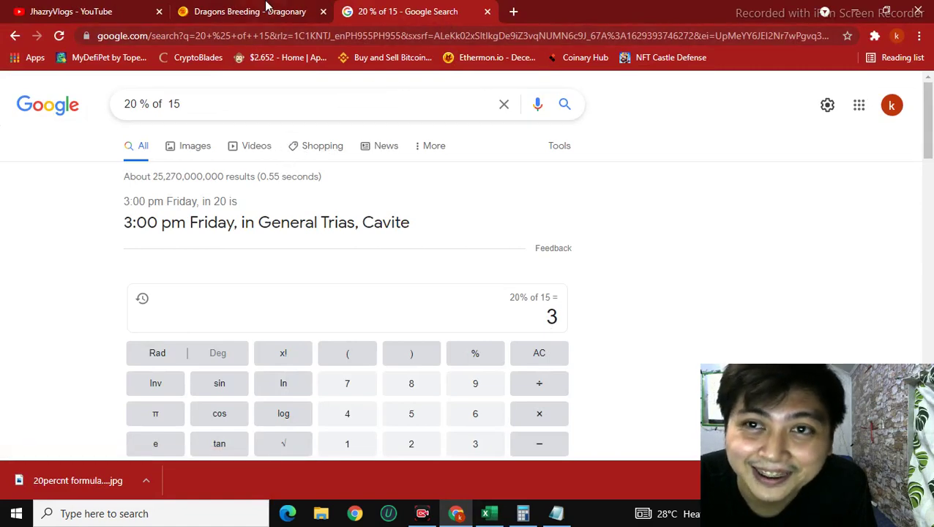
# Step: Return to the Excel workbook and review the newborn stats, totals and CYT costs across the generation rows
pyautogui.click(488, 513)
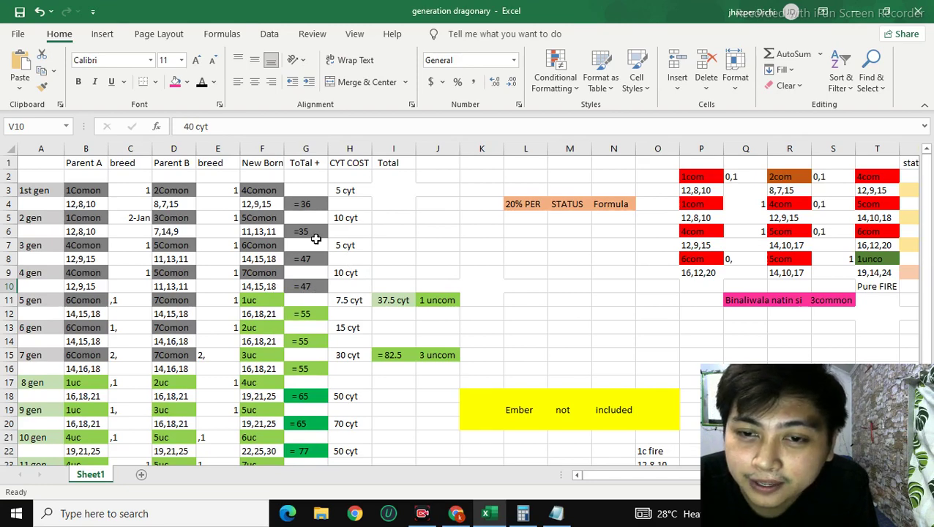
pyautogui.scroll(-1, 291, 339)
pyautogui.scroll(-2, 290, 339)
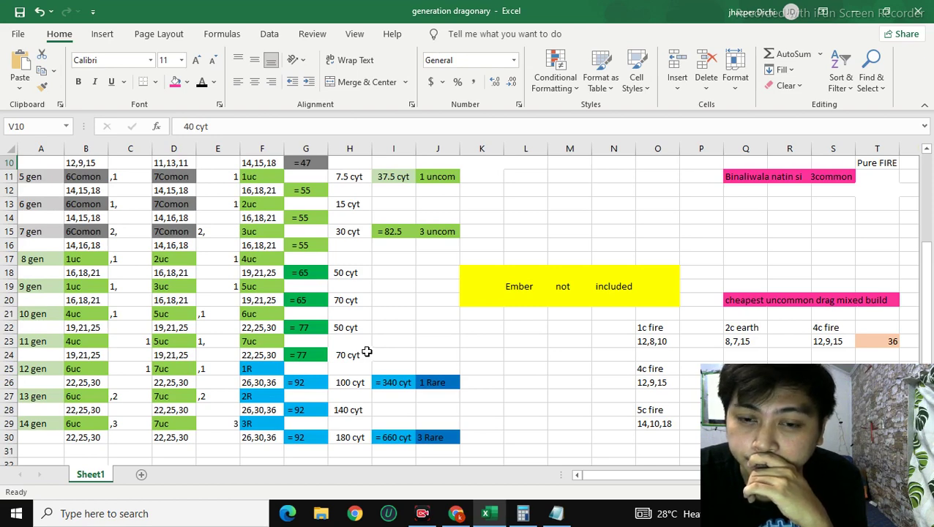
pyautogui.scroll(-1, 366, 352)
pyautogui.scroll(1, 365, 352)
pyautogui.scroll(1, 414, 351)
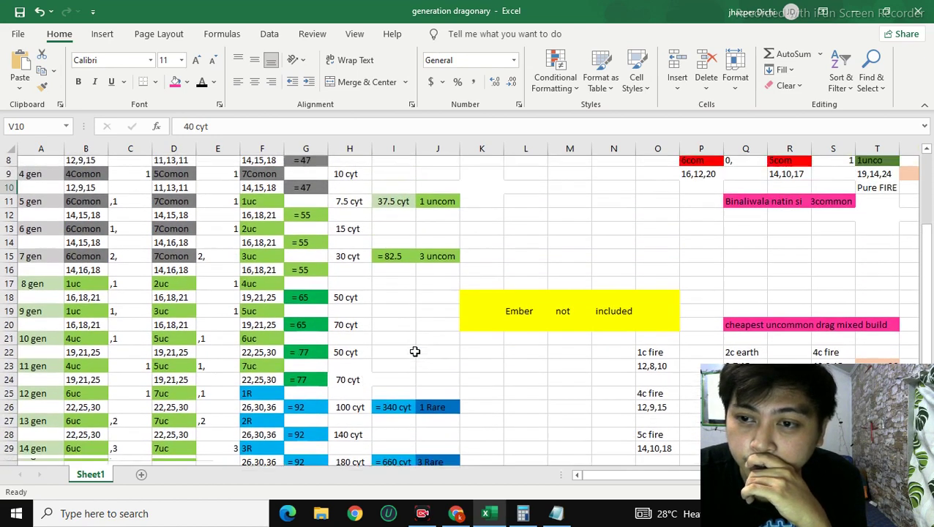
pyautogui.scroll(1, 414, 351)
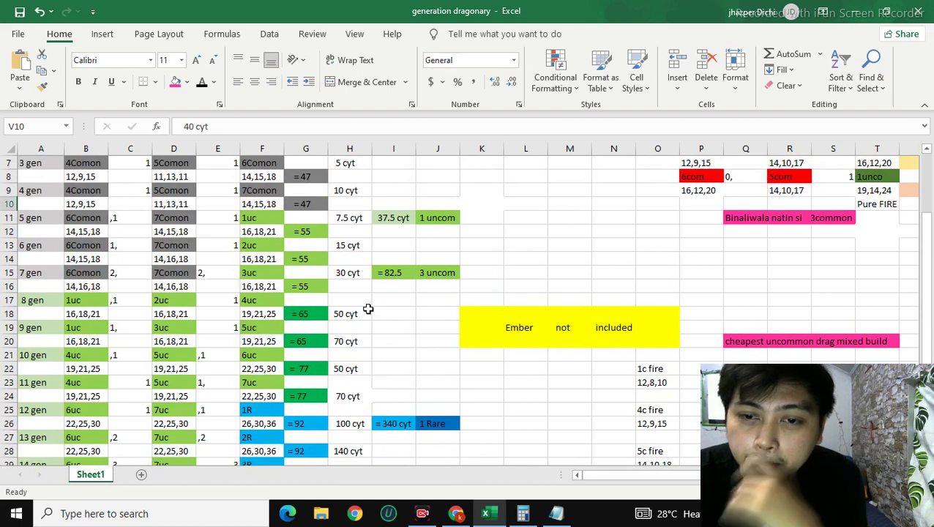
pyautogui.scroll(2, 377, 307)
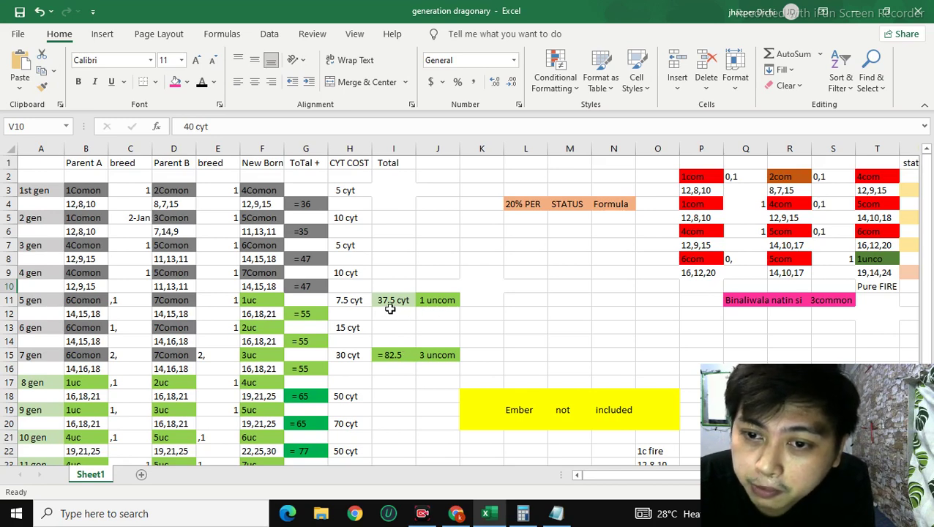
# Step: Examine the cumulative CYT costs for the uncommon and rare dragons from 5 gen through 14 gen
pyautogui.scroll(-1, 388, 322)
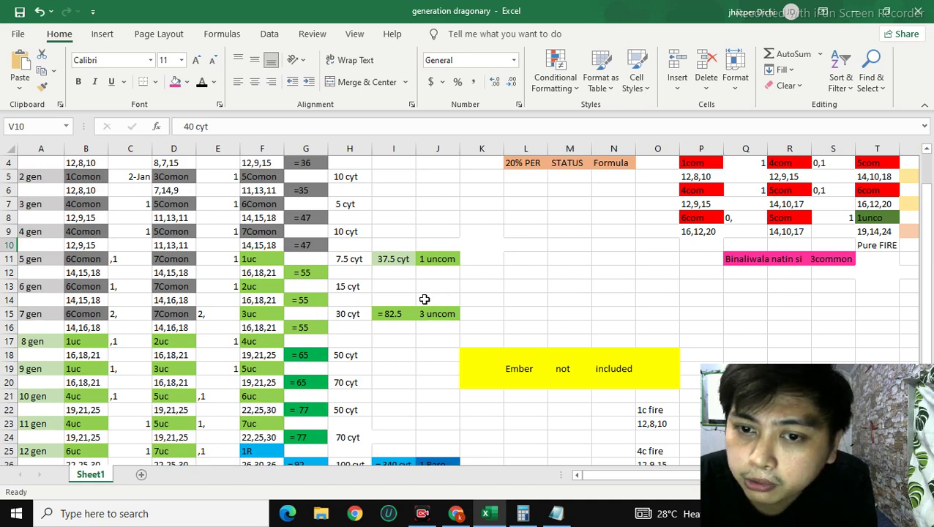
pyautogui.scroll(-1, 483, 318)
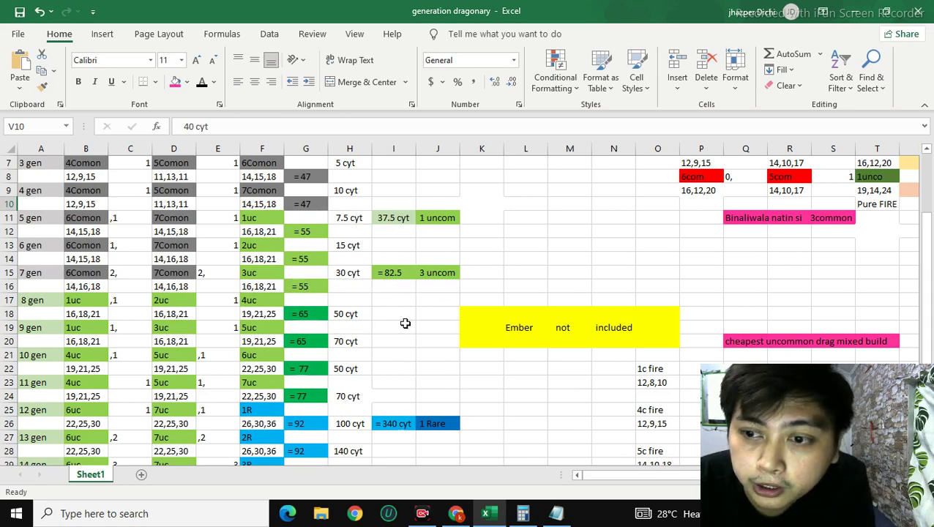
pyautogui.scroll(-1, 417, 325)
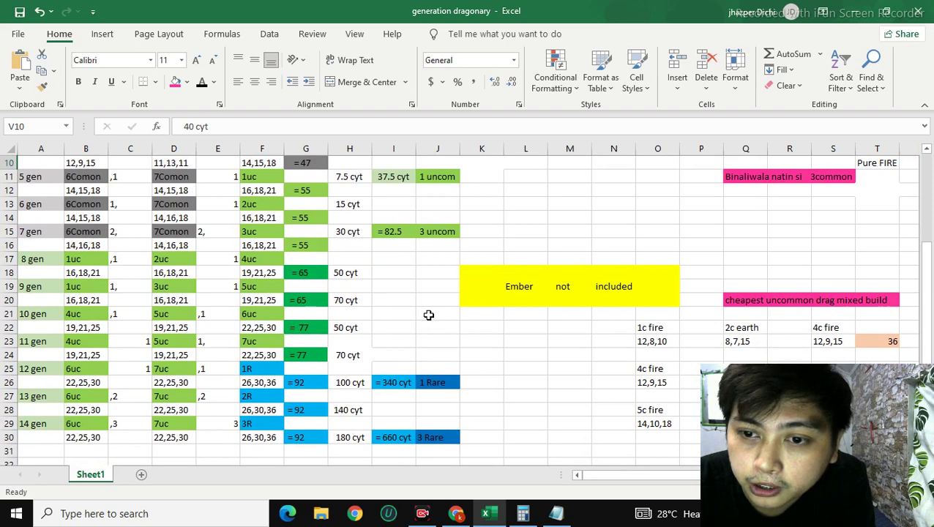
pyautogui.scroll(-1, 403, 278)
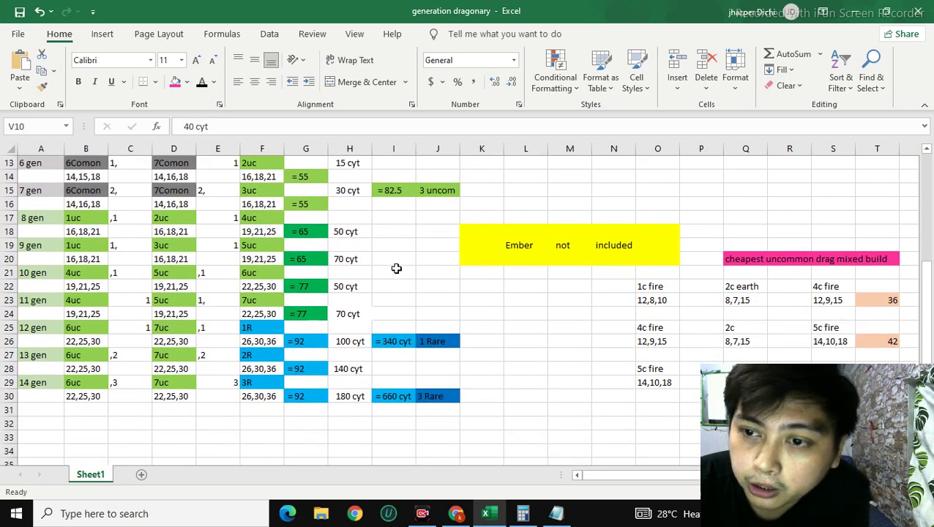
pyautogui.scroll(-1, 403, 271)
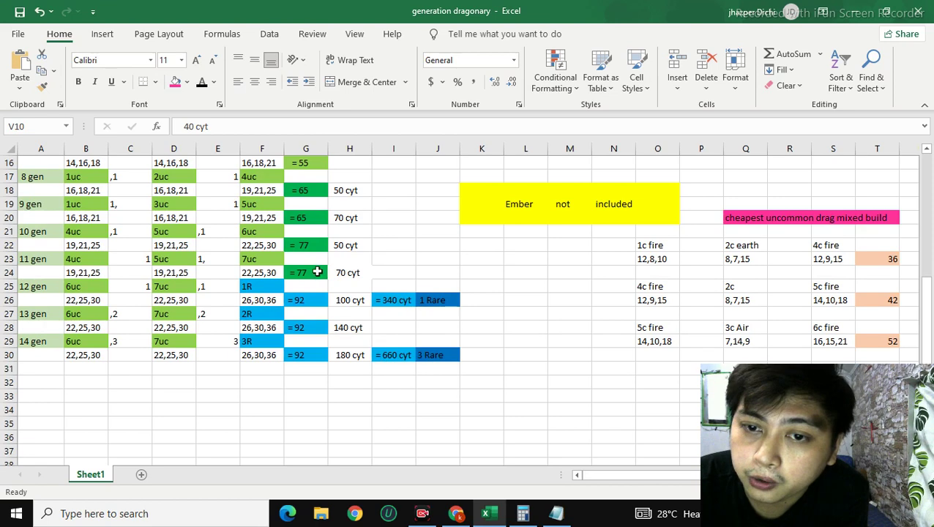
pyautogui.scroll(1, 332, 298)
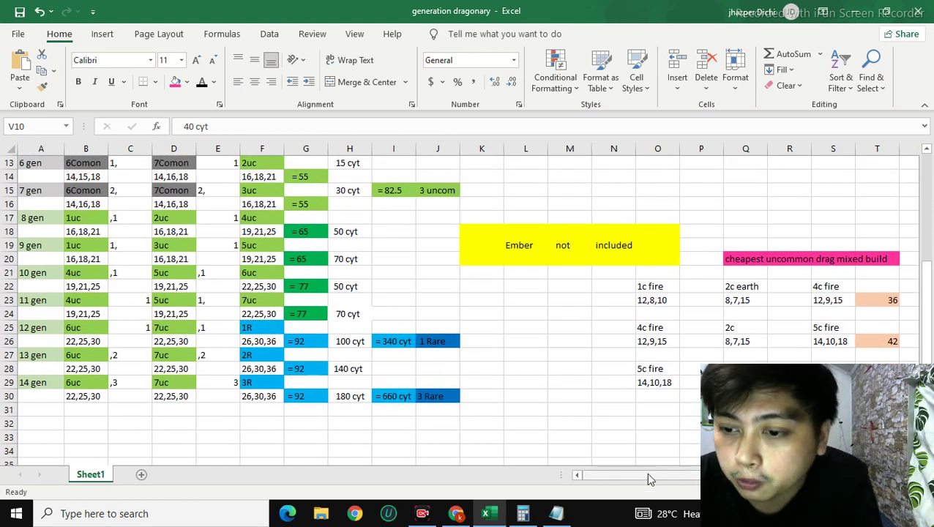
# Step: In the cheapest uncommon mixed build, review the 1c fire and 2c earth pairing and its 4c fire offspring stats
pyautogui.moveTo(761, 443); pyautogui.dragTo(47, 445)
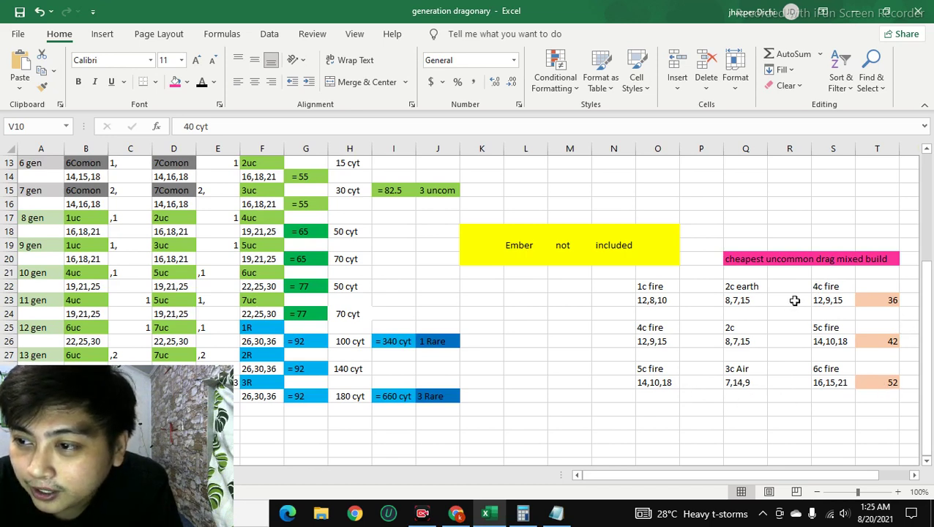
pyautogui.moveTo(808, 476); pyautogui.dragTo(857, 459)
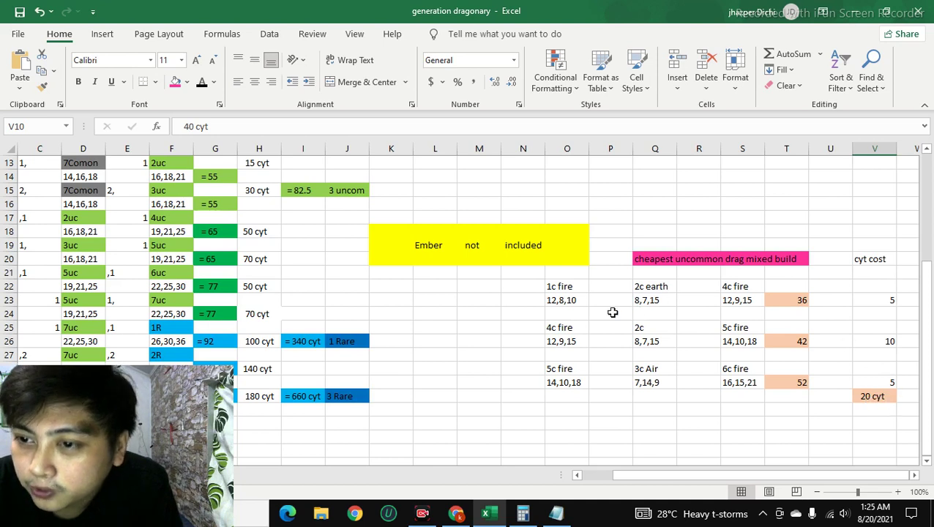
pyautogui.click(577, 288)
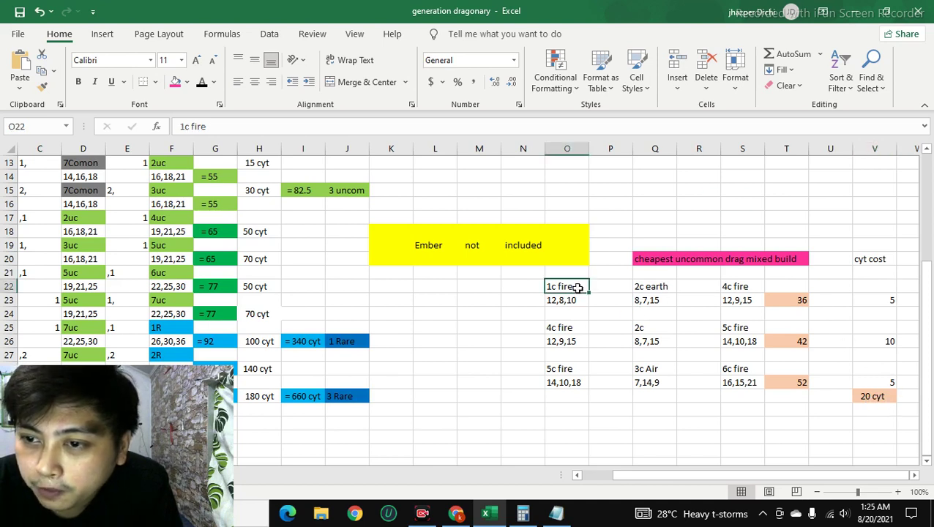
pyautogui.click(666, 288)
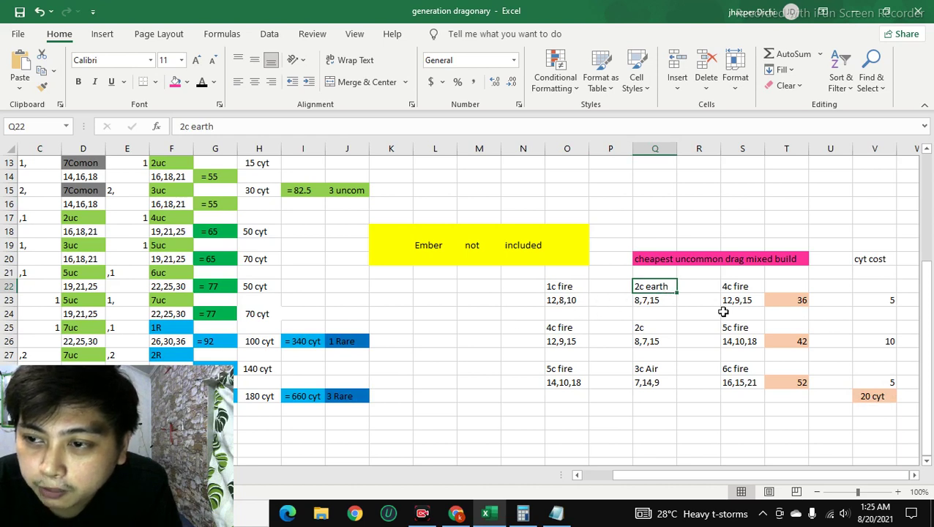
pyautogui.click(750, 290)
pyautogui.click(747, 301)
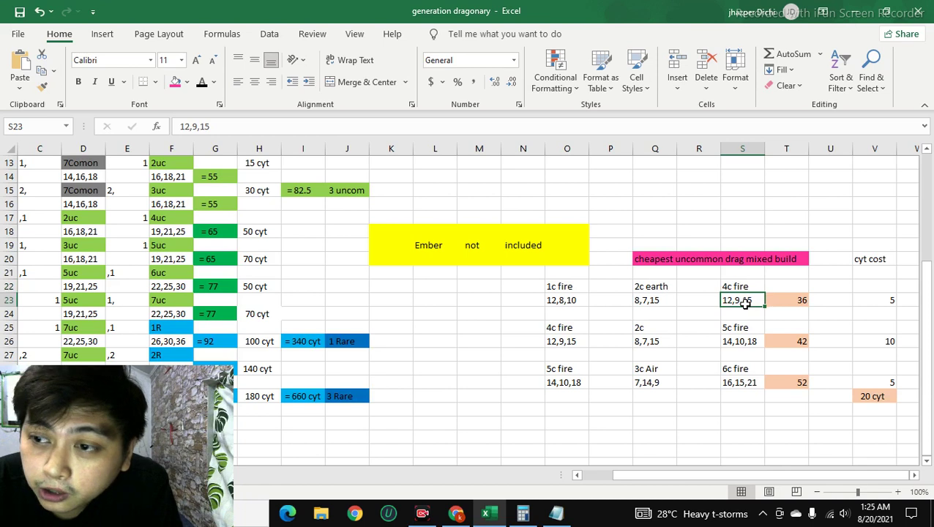
# Step: Review the 4c fire and 2c pairing and the stats of its 5c fire offspring in the mixed build
pyautogui.click(571, 337)
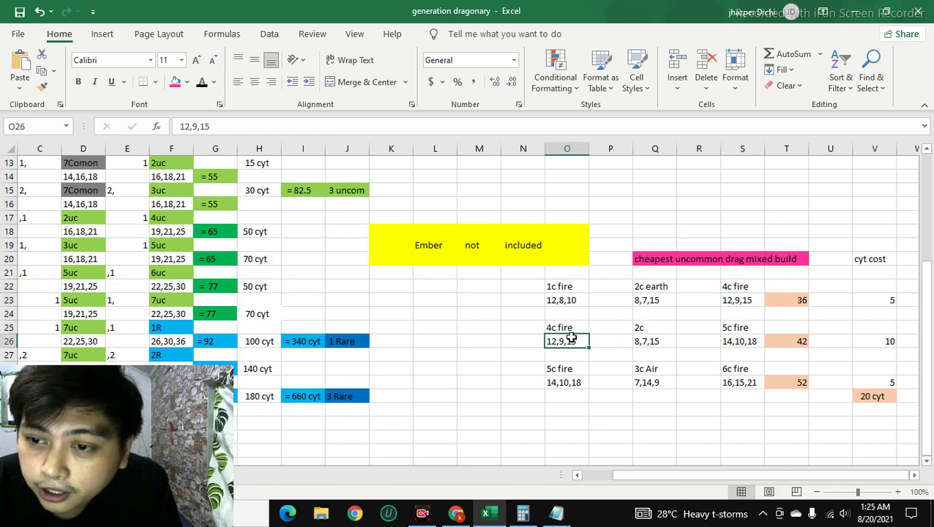
pyautogui.click(654, 299)
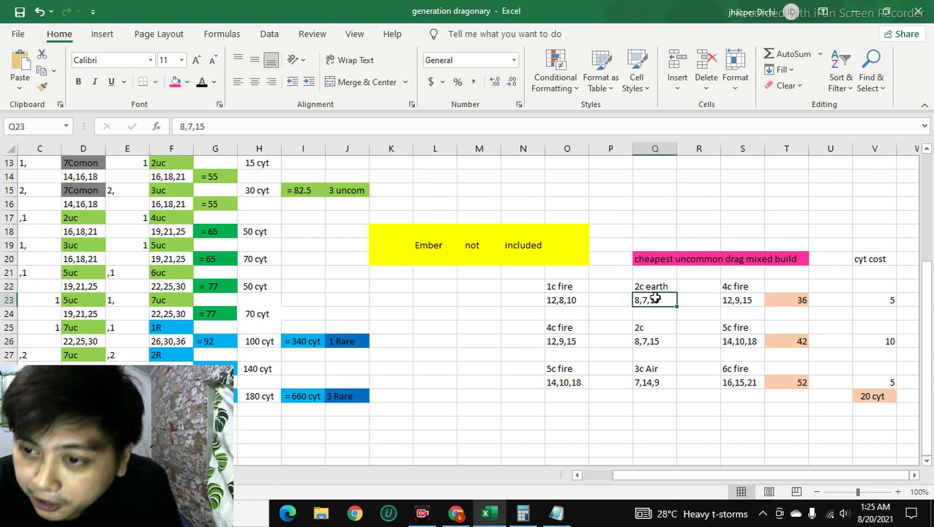
pyautogui.click(699, 341)
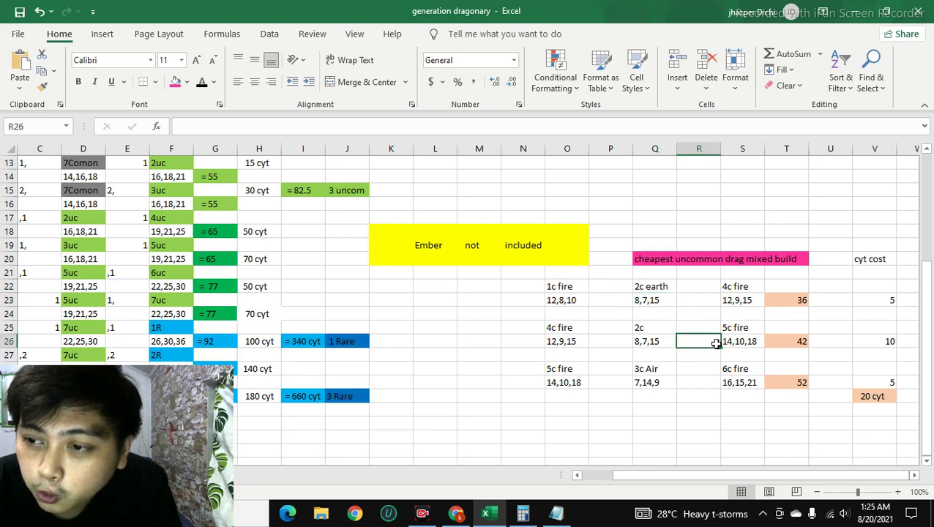
pyautogui.click(740, 341)
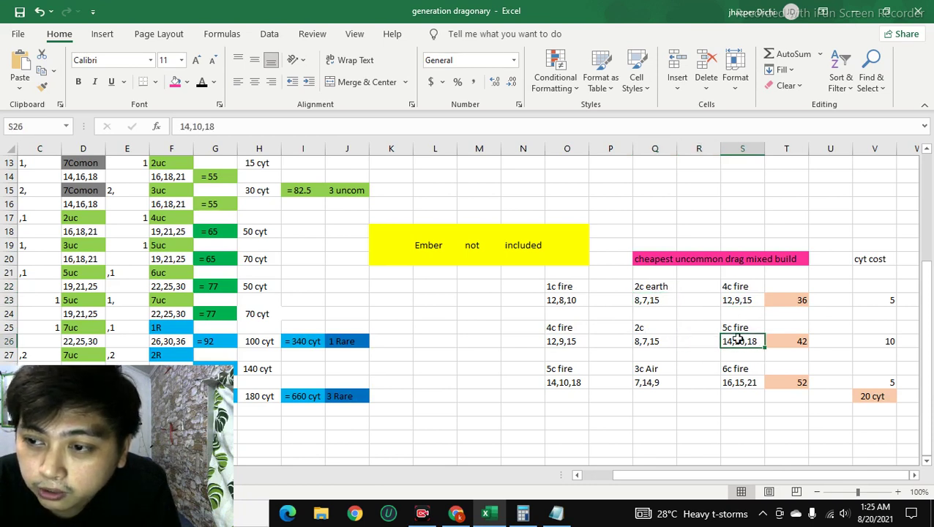
pyautogui.click(750, 330)
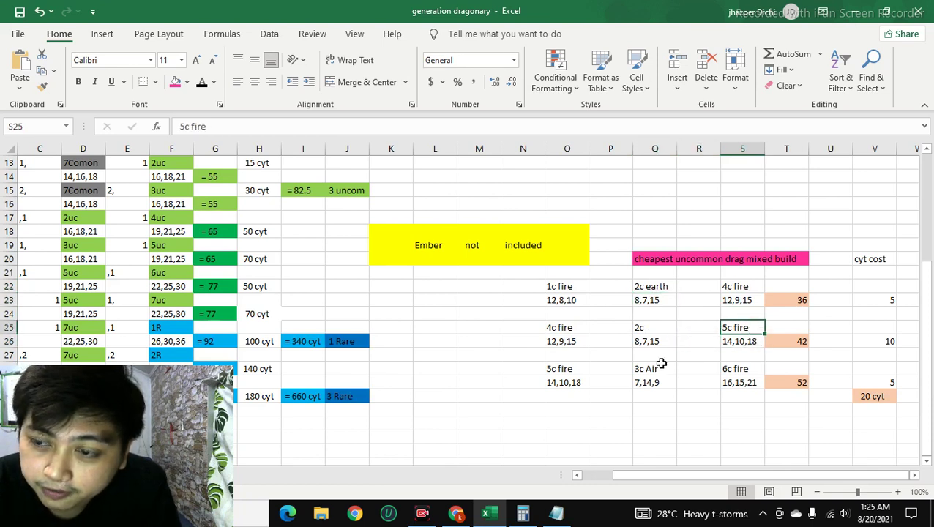
# Step: Review the 5c fire and 3c Air pairing and the stats of its 6c fire offspring in the mixed build
pyautogui.click(580, 372)
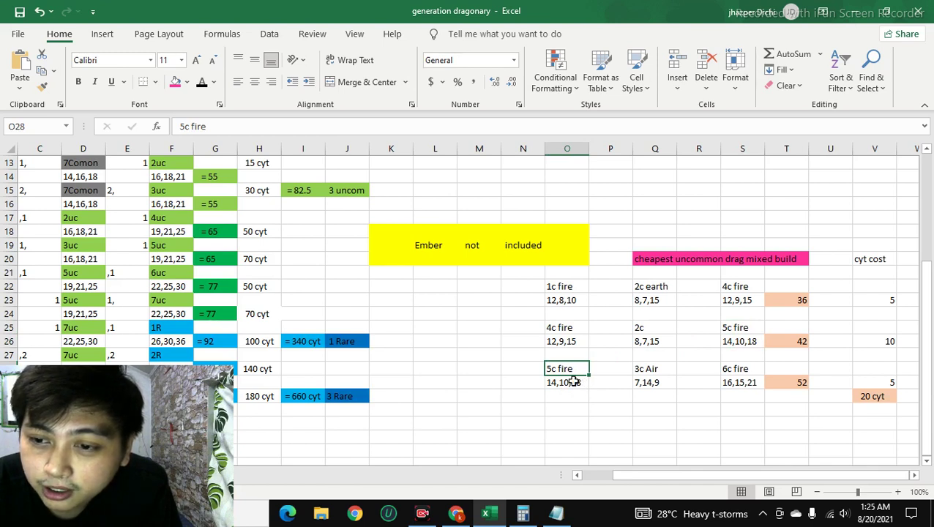
pyautogui.click(655, 384)
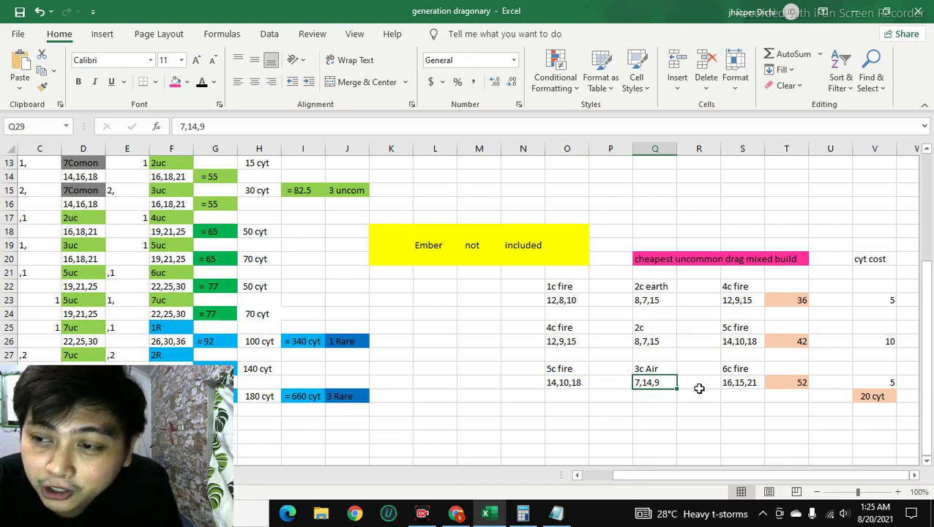
pyautogui.click(744, 383)
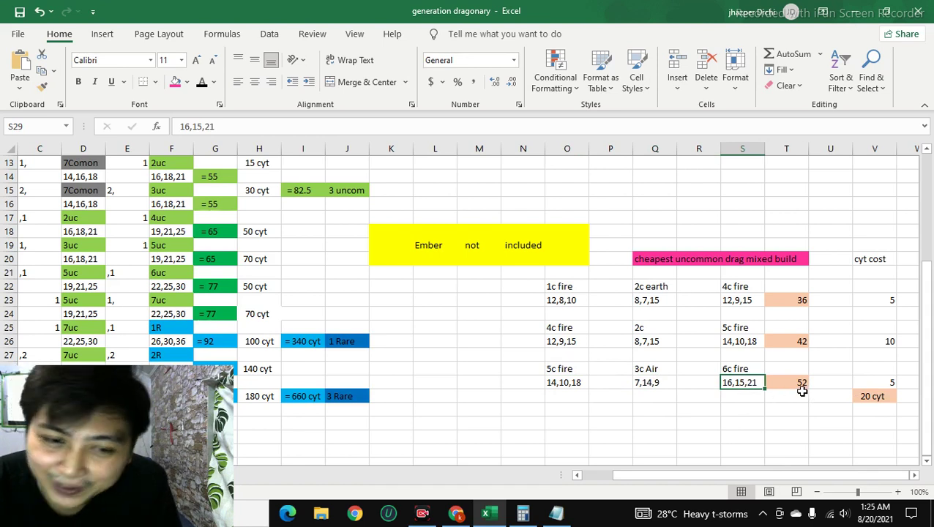
# Step: Switch to Notepad to show the shout-out list
pyautogui.moveTo(219, 452); pyautogui.dragTo(590, 438)
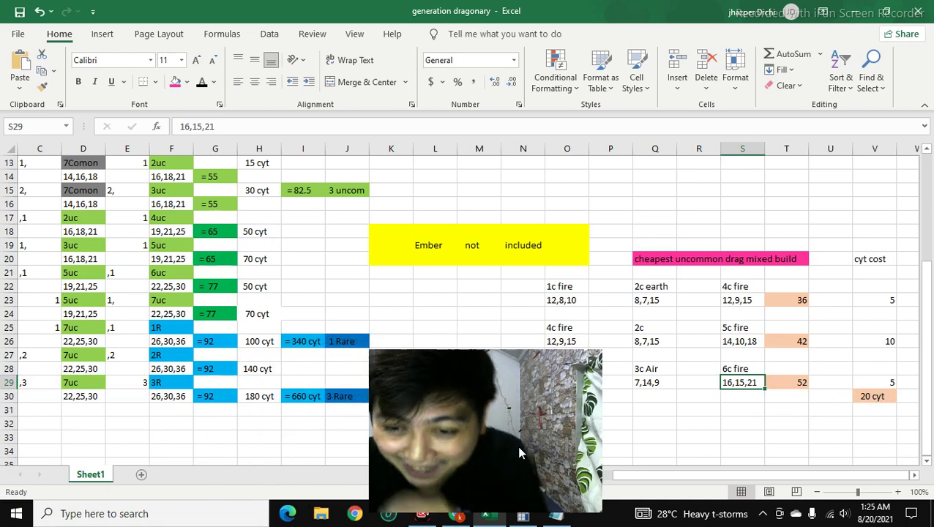
pyautogui.moveTo(507, 456); pyautogui.dragTo(822, 474)
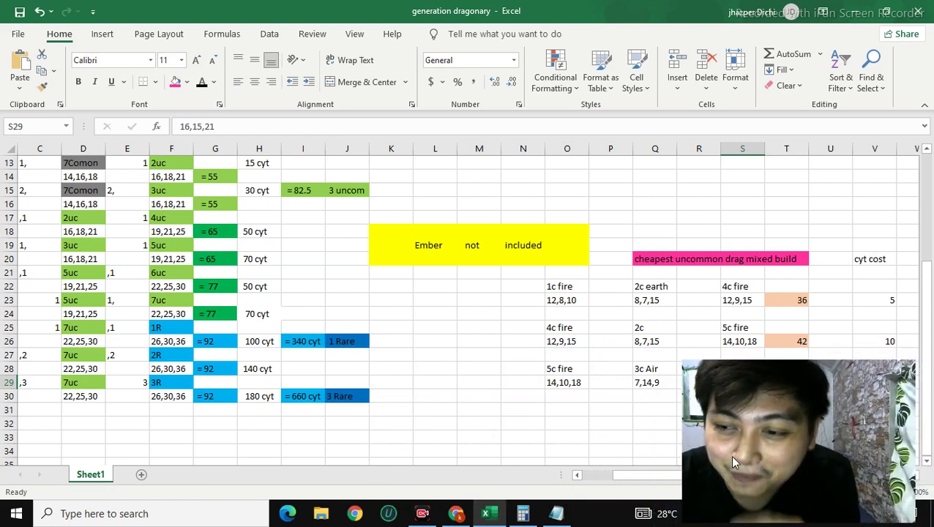
pyautogui.click(555, 513)
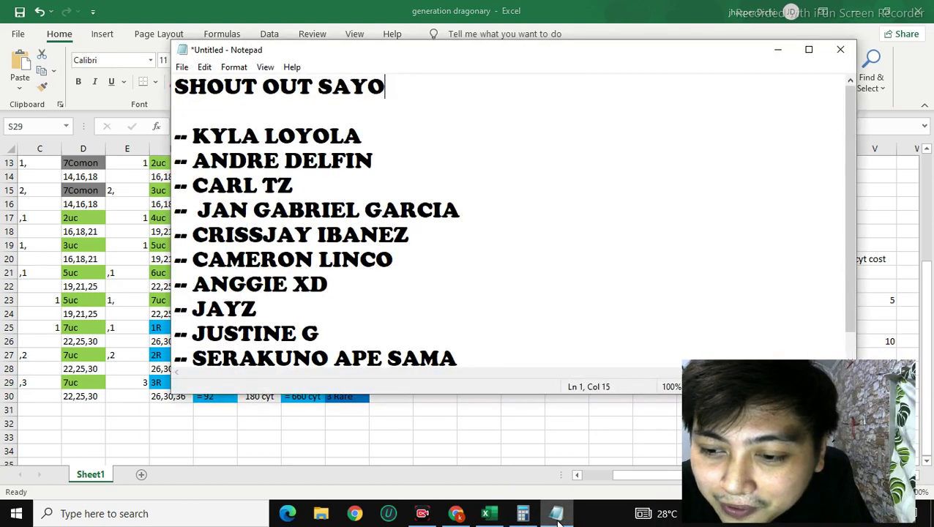